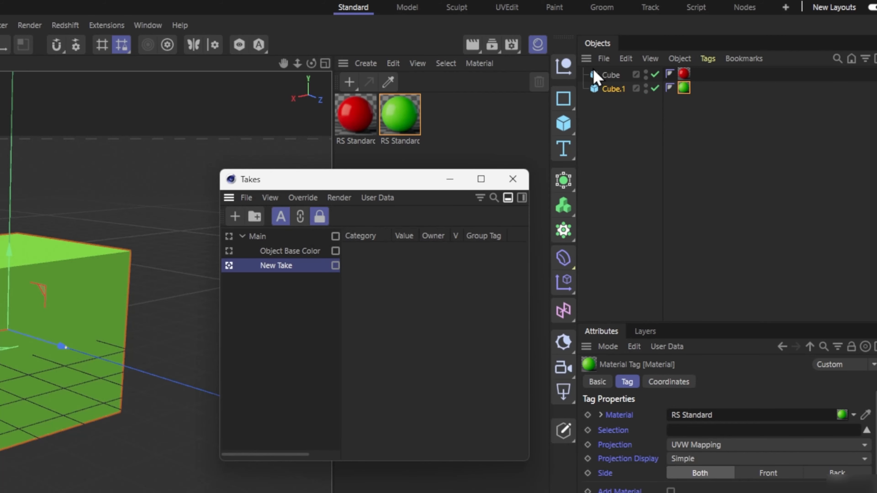
Step: In the new take, hide the red cube in both the viewport and the renderer, and switch Auto Take off
{"action": "left_click", "coordinate": [610, 76]}
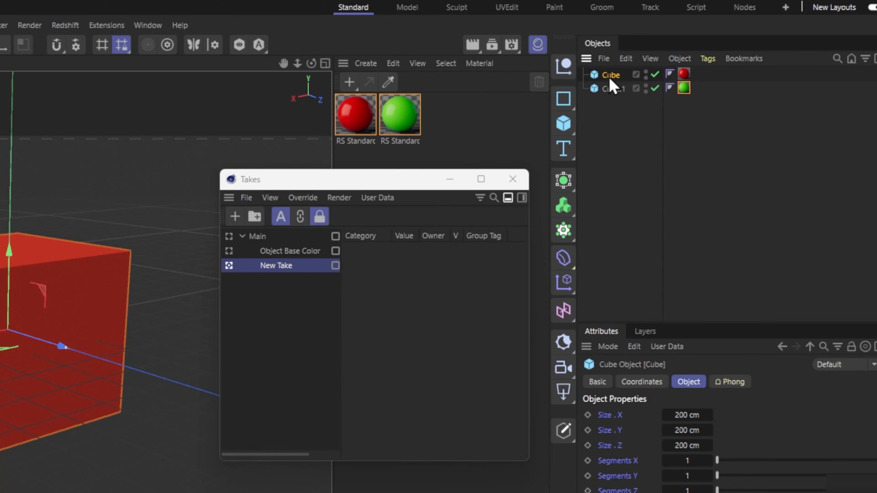
{"action": "left_click", "coordinate": [645, 87]}
{"action": "left_click", "coordinate": [645, 73]}
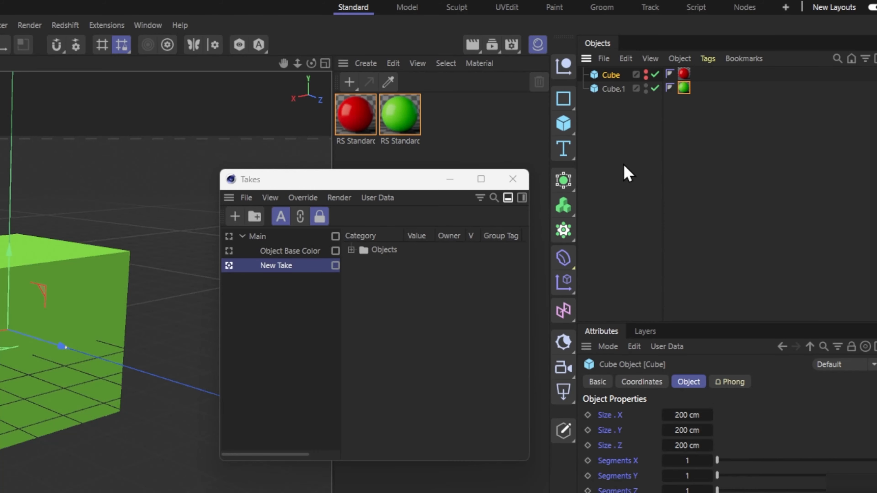
{"action": "left_click", "coordinate": [282, 217]}
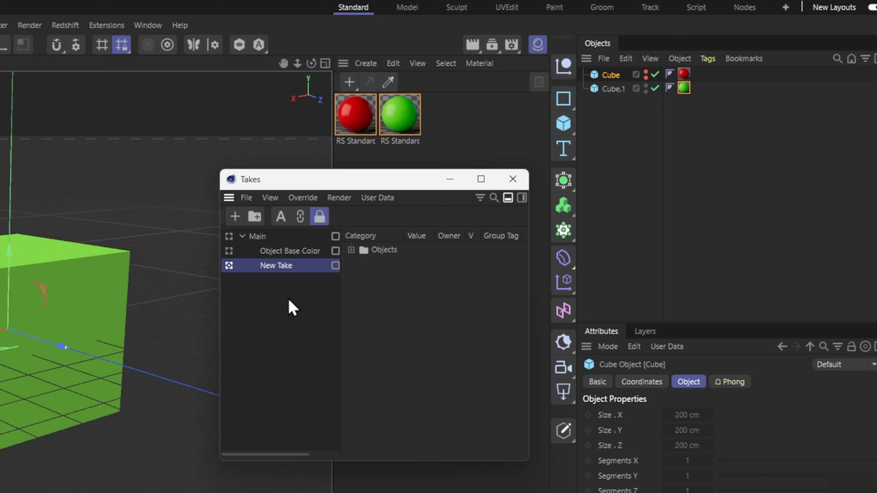
Step: Rename the new take as Chroma Key
{"action": "double_click", "coordinate": [289, 266]}
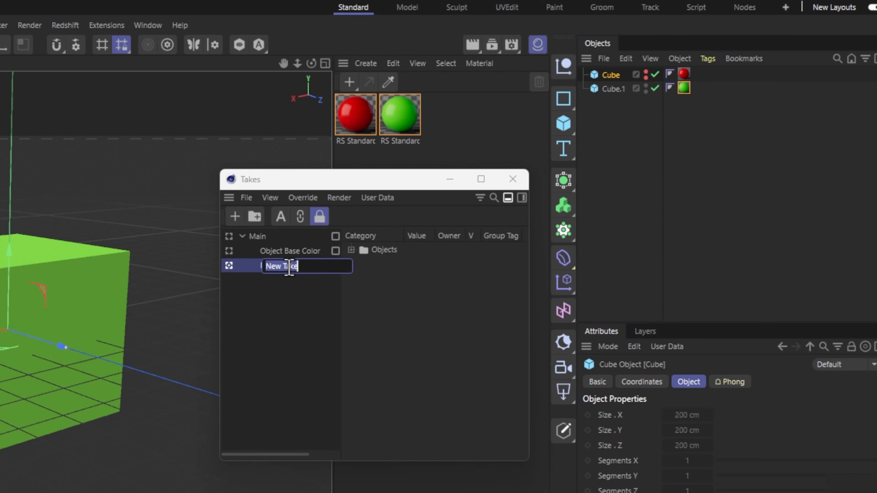
{"action": "type", "text": "Chroma Key"}
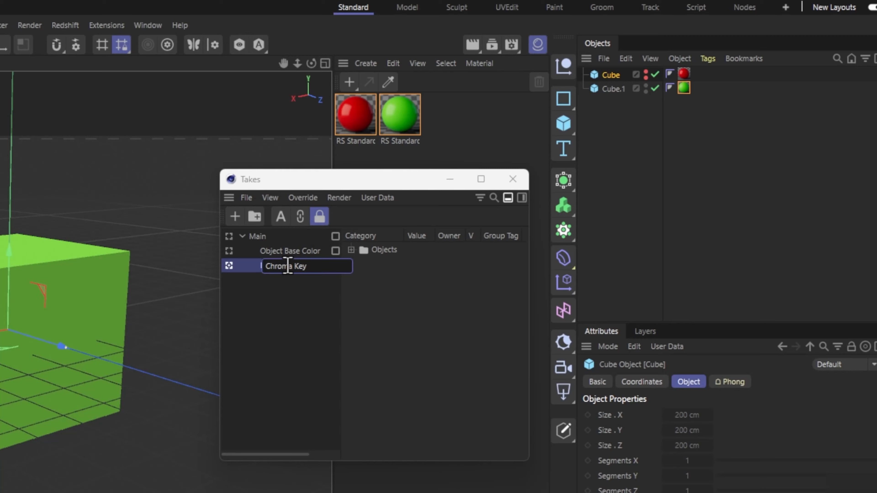
{"action": "key", "text": "Return"}
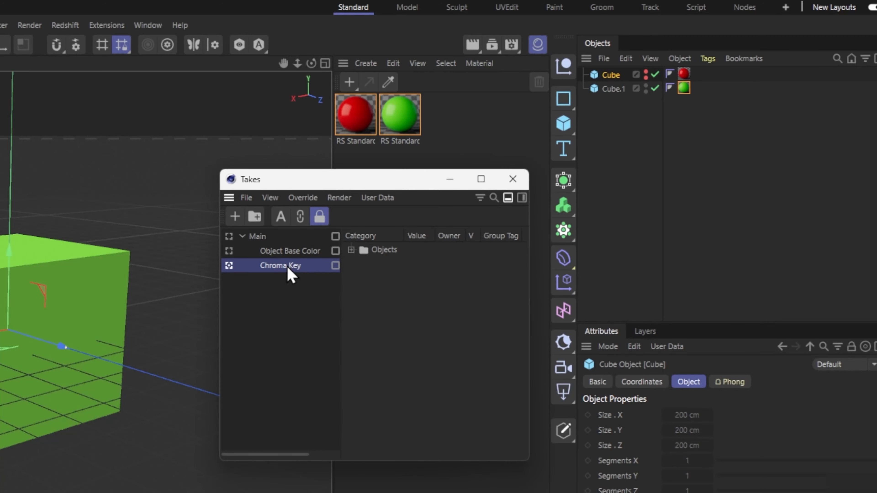
Step: Activate the Object Base Color take and rename the red cube as Base Color
{"action": "left_click", "coordinate": [229, 251]}
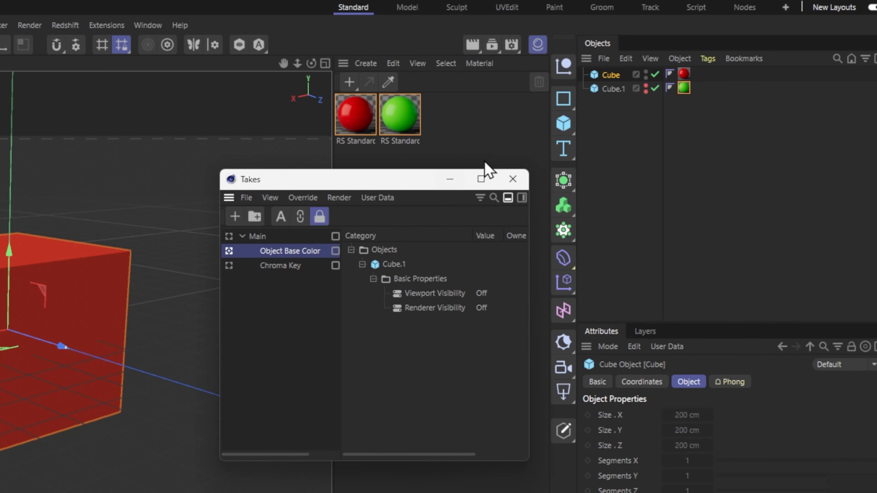
{"action": "double_click", "coordinate": [610, 75]}
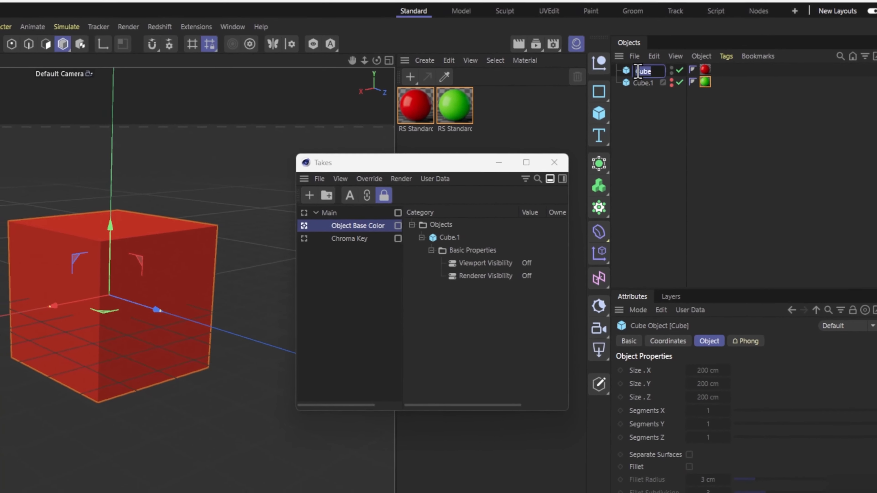
{"action": "type", "text": "Base Co"}
{"action": "type", "text": "lor"}
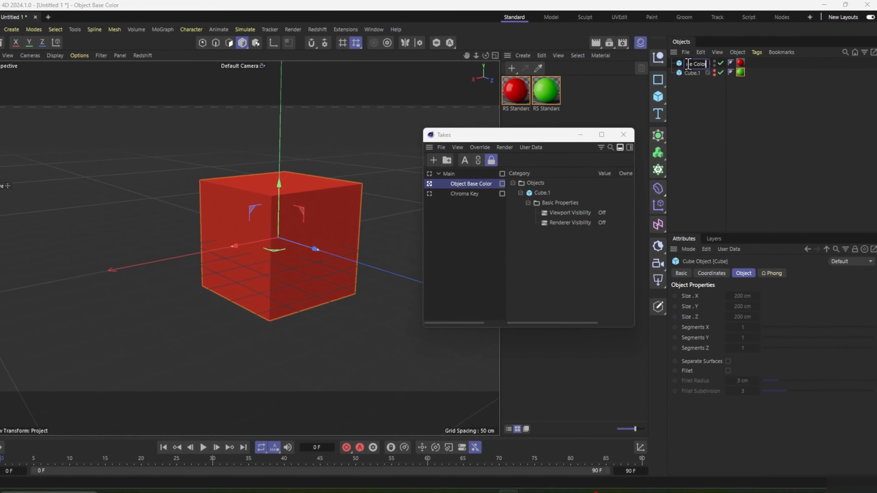
{"action": "key", "text": "Return"}
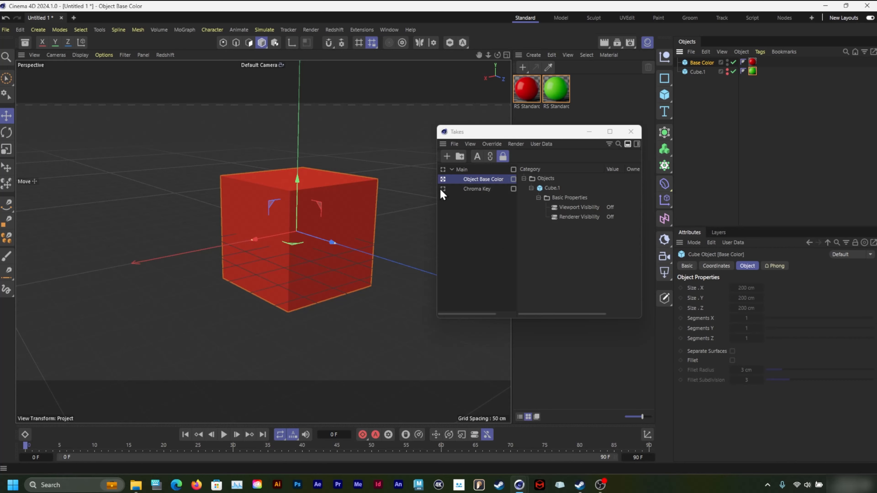
Step: Activate the Chroma Key take and rename the green cube as Chroma
{"action": "left_click", "coordinate": [441, 190]}
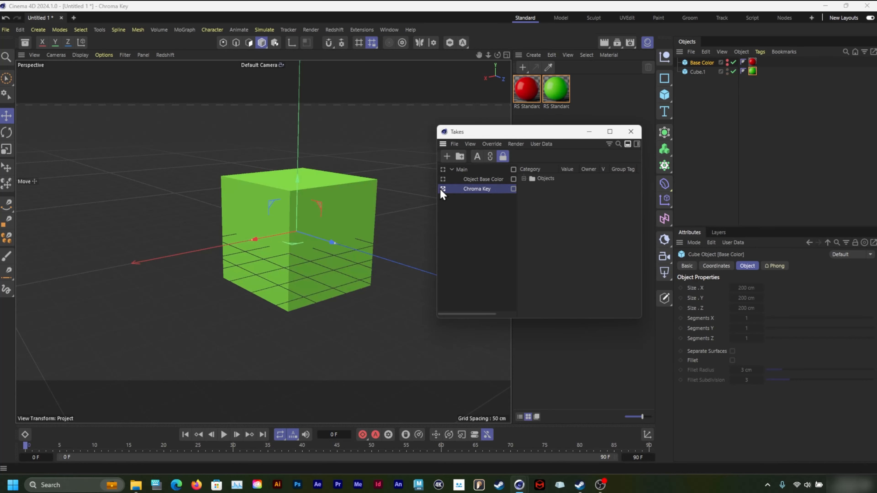
{"action": "double_click", "coordinate": [697, 72]}
{"action": "type", "text": "Chroma"}
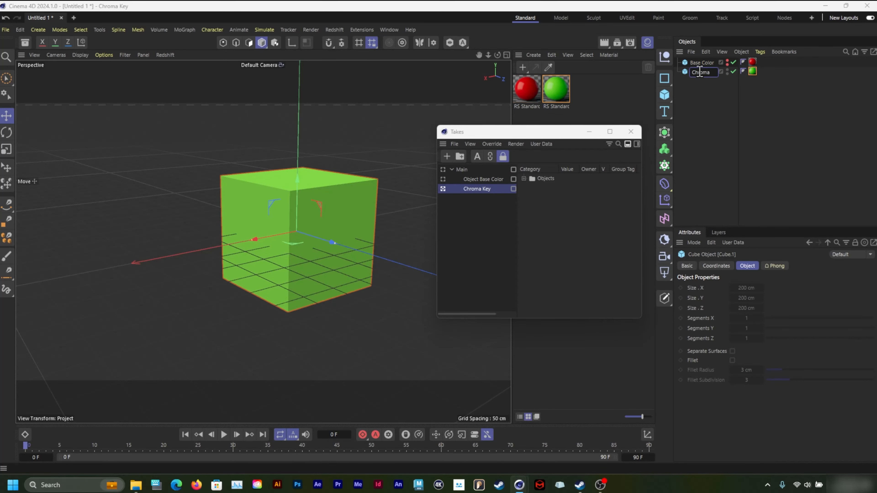
{"action": "left_click", "coordinate": [738, 140]}
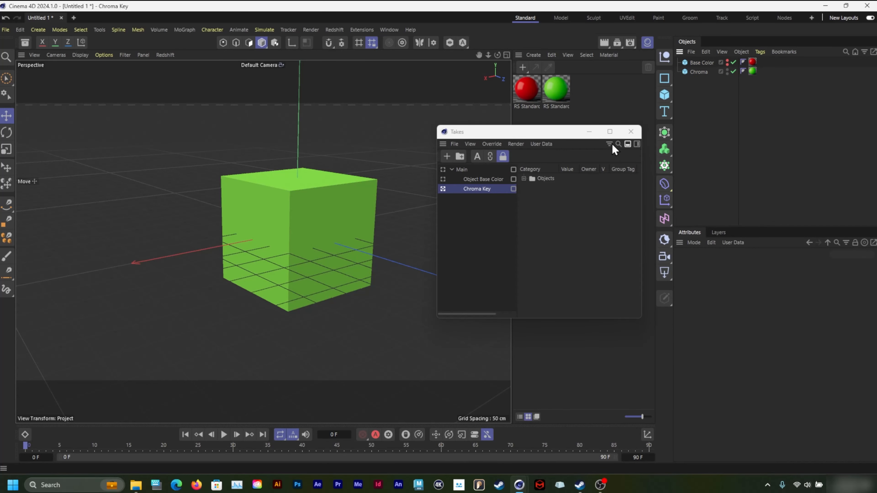
{"action": "left_click_drag", "start_coordinate": [514, 133], "coordinate": [489, 145]}
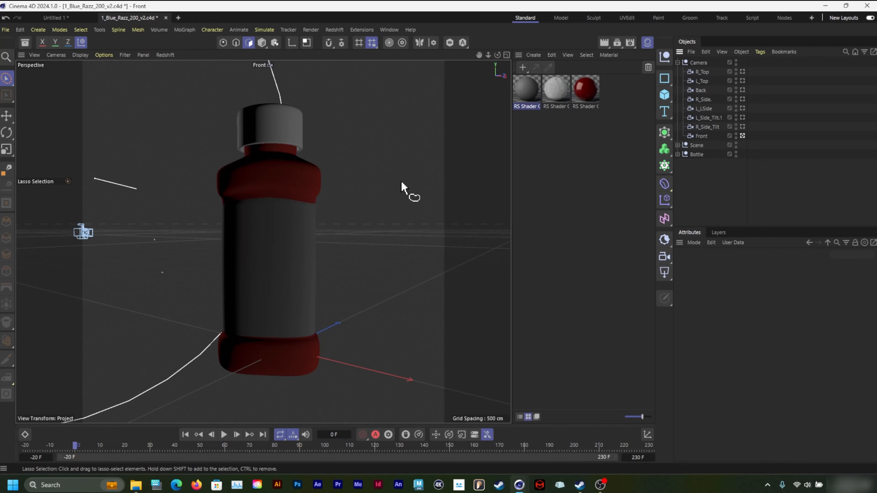
Step: Preview the bottle render in the viewport and look through the R_Side_Tilt, L_Side_Tilt.1, L_LSide and R_Side. cameras
{"action": "left_click", "coordinate": [606, 44]}
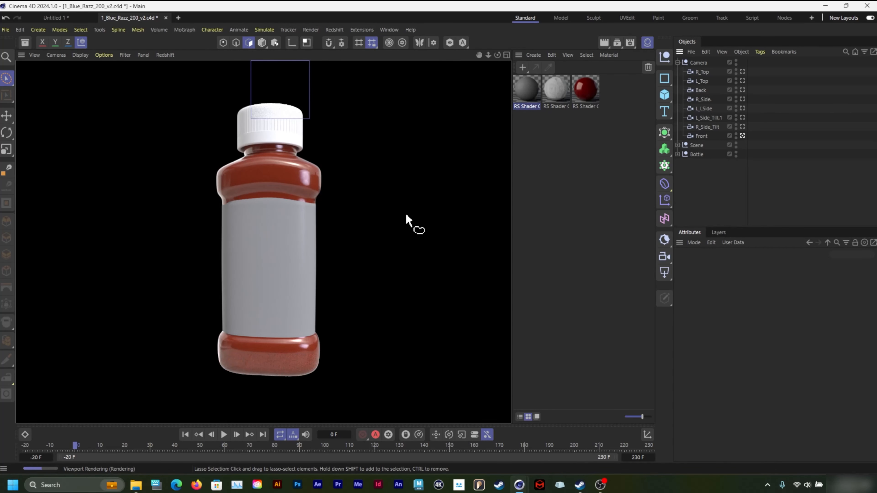
{"action": "left_click", "coordinate": [406, 219]}
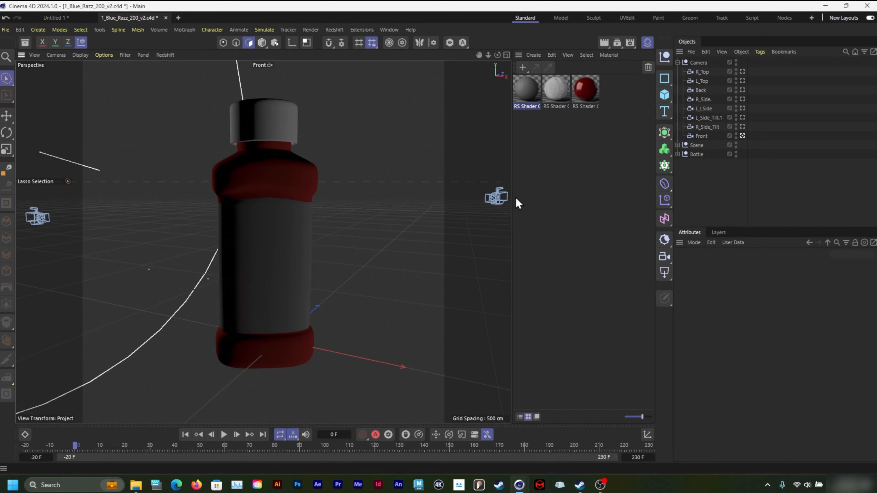
{"action": "left_click", "coordinate": [699, 136]}
{"action": "left_click", "coordinate": [701, 127]}
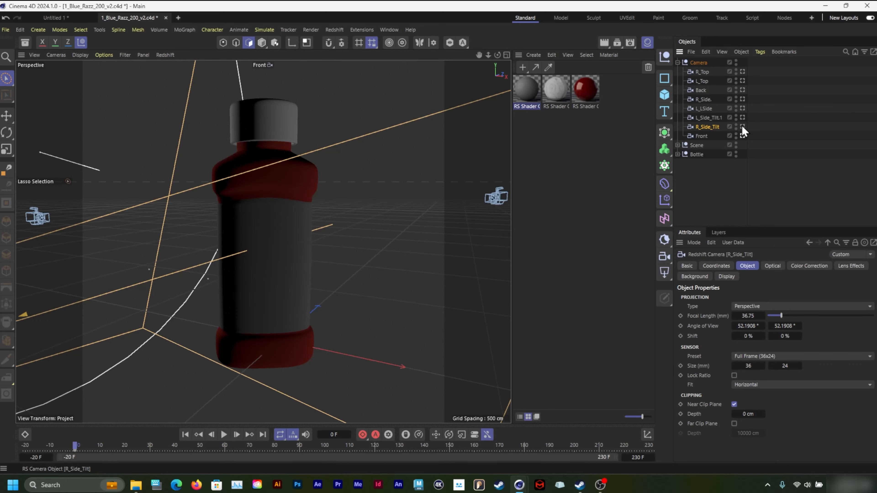
{"action": "left_click", "coordinate": [742, 128]}
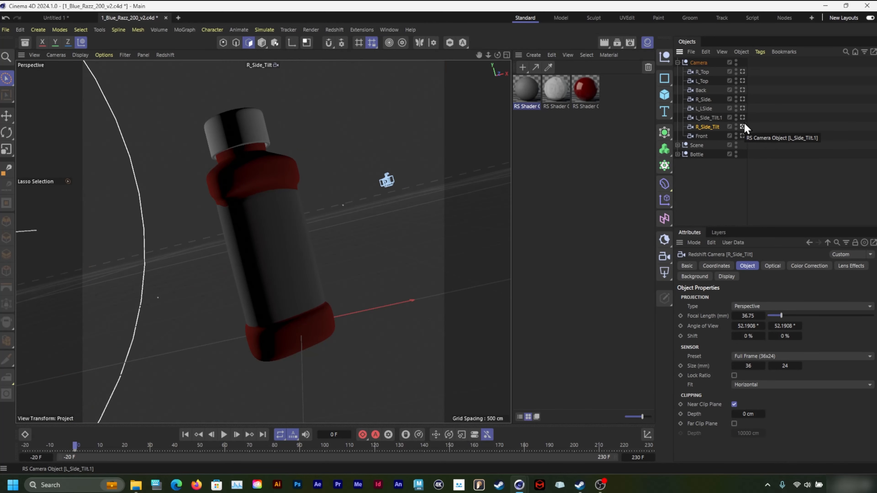
{"action": "left_click", "coordinate": [743, 117]}
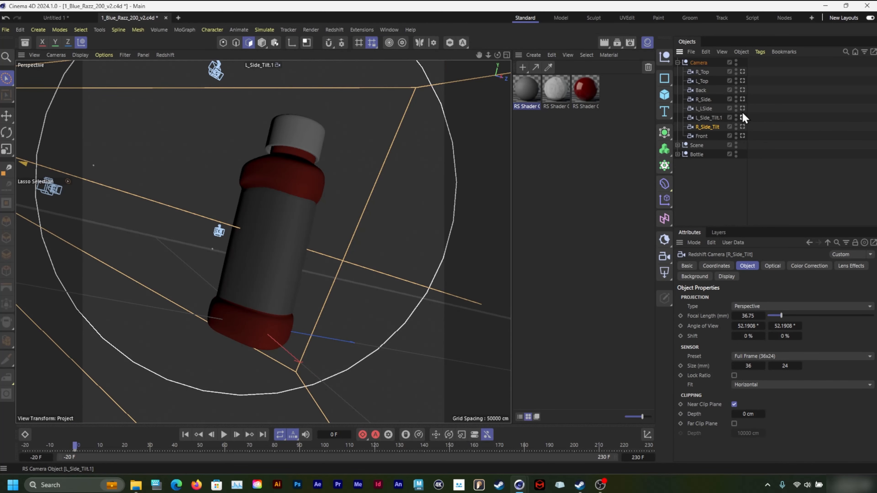
{"action": "left_click", "coordinate": [742, 108]}
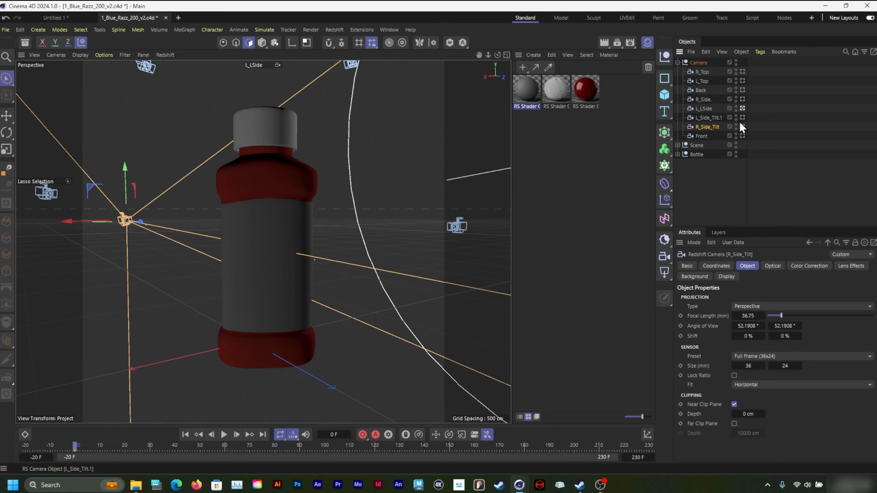
{"action": "left_click", "coordinate": [743, 100]}
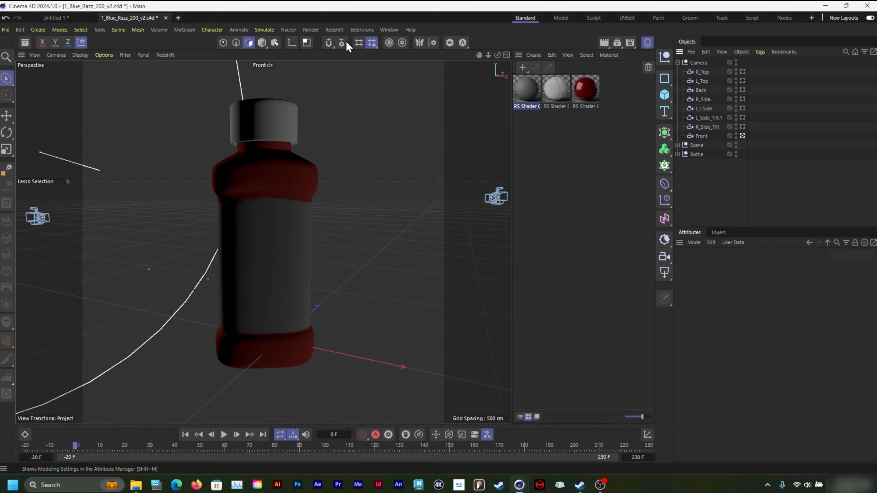
Step: Open the Take Manager for the bottle project and place it beside the bottle
{"action": "left_click", "coordinate": [310, 30]}
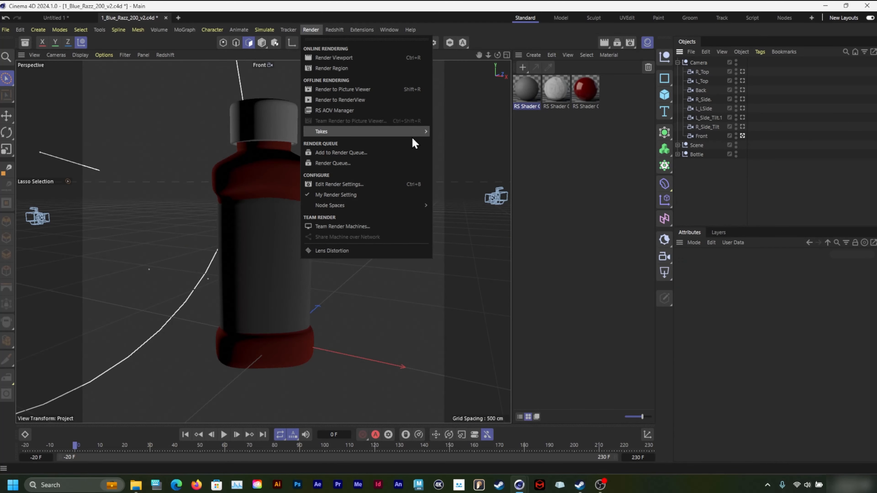
{"action": "left_click", "coordinate": [446, 6]}
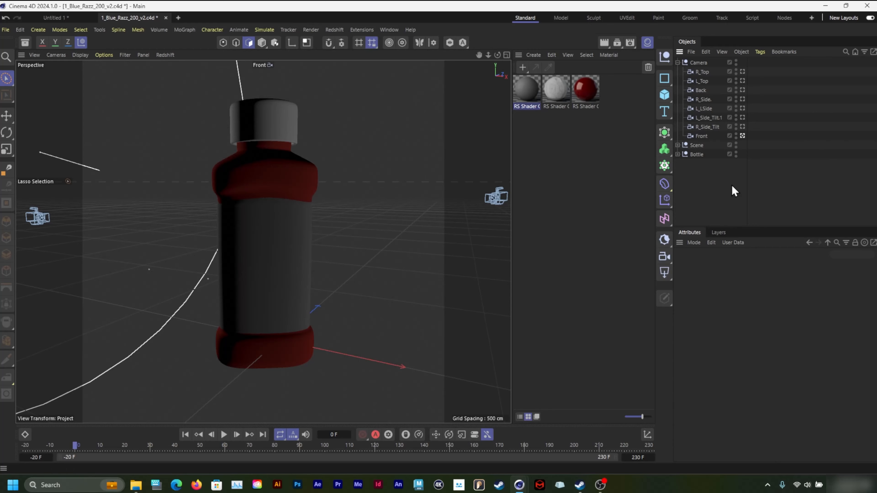
{"action": "left_click", "coordinate": [389, 29]}
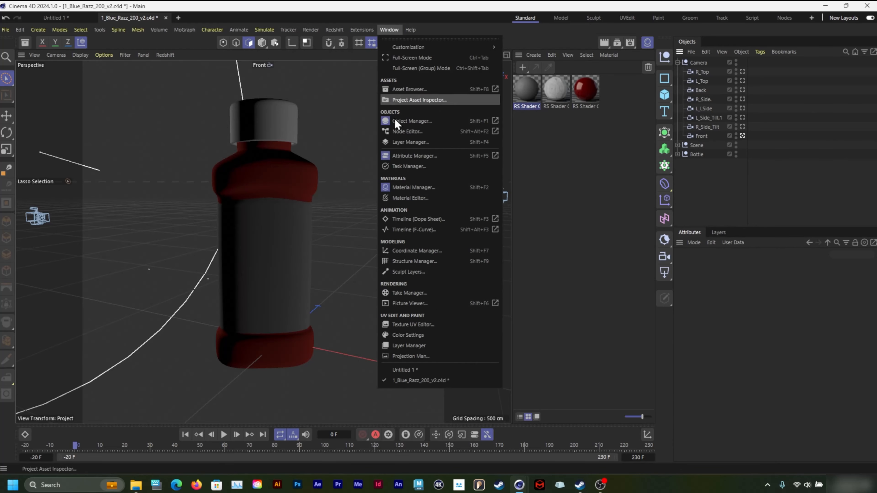
{"action": "left_click", "coordinate": [445, 293]}
{"action": "left_click_drag", "start_coordinate": [552, 290], "coordinate": [471, 160]}
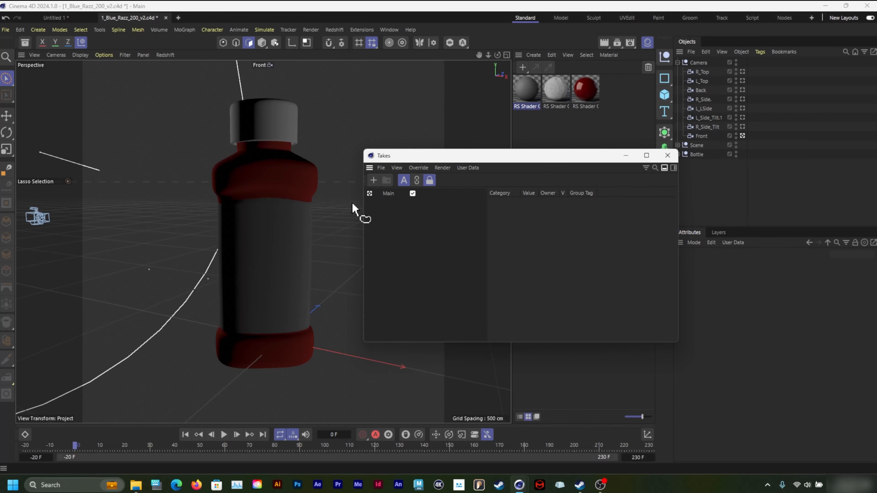
{"action": "left_click", "coordinate": [403, 181]}
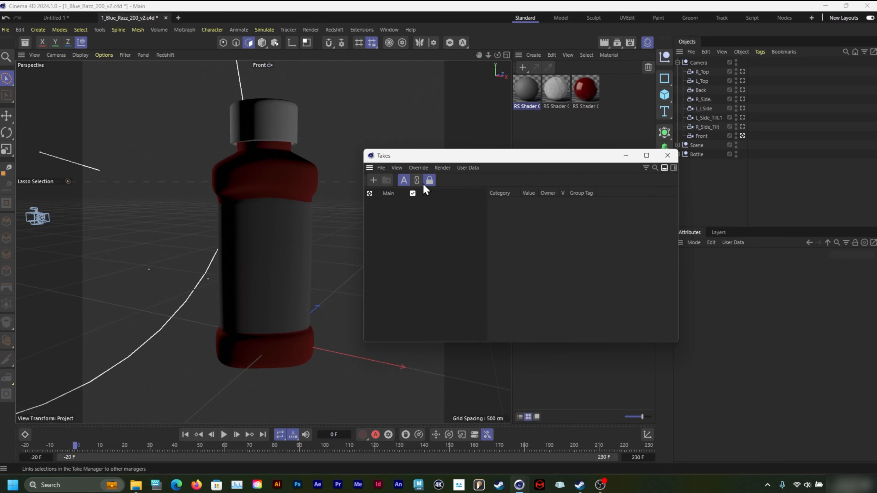
Step: Create a take under Main and name it L_Side_Tilt
{"action": "left_click", "coordinate": [371, 182]}
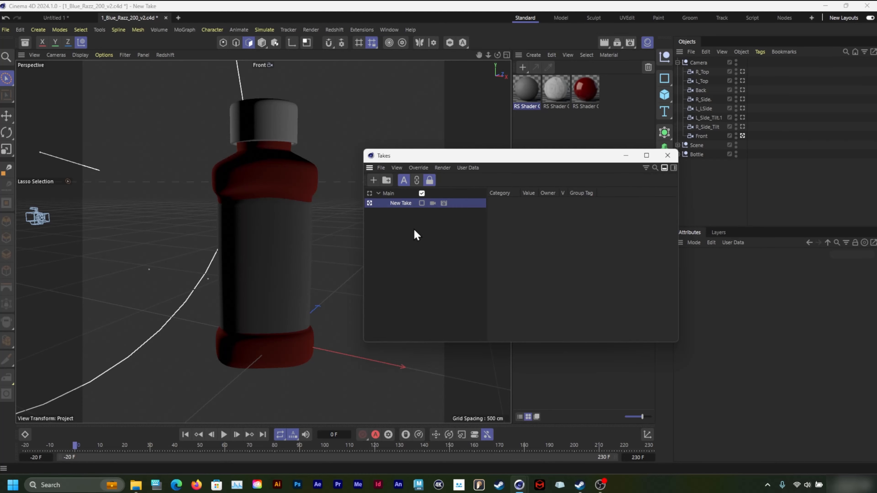
{"action": "double_click", "coordinate": [403, 204]}
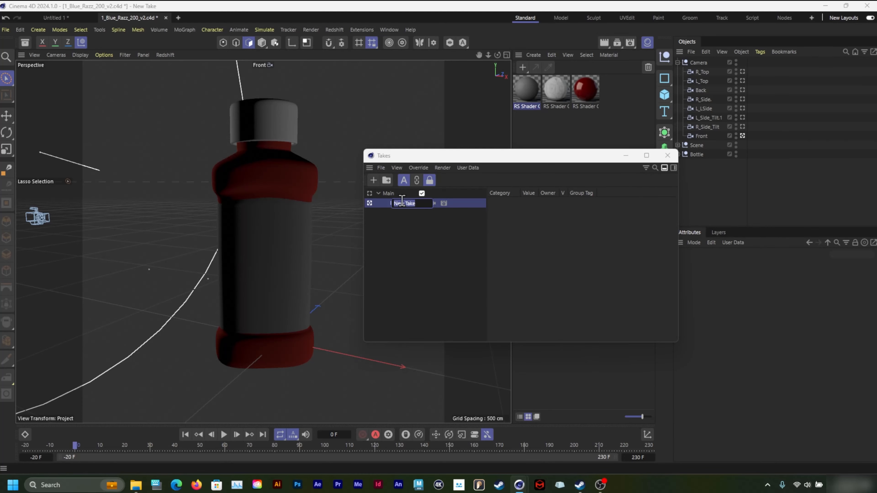
{"action": "type", "text": "L_Side_Tilt"}
{"action": "key", "text": "Return"}
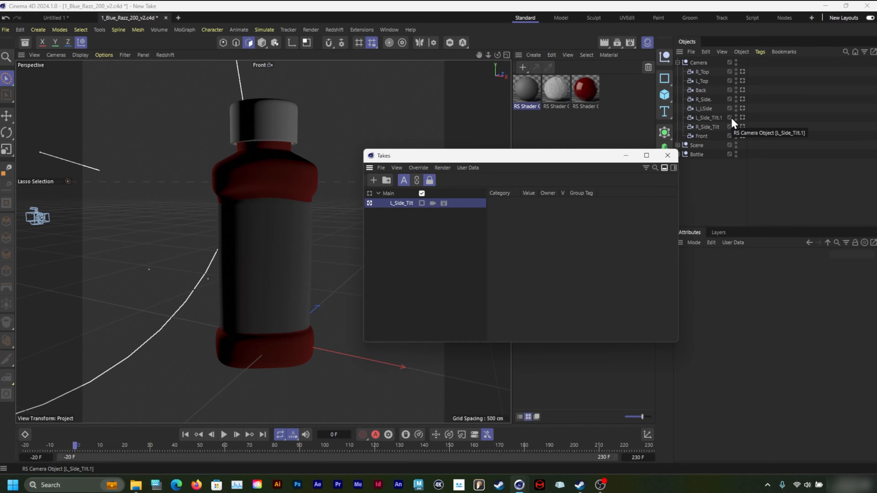
Step: Assign the L_Side_Tilt.1 camera to the L_Side_Tilt take and compare that take with Main
{"action": "left_click", "coordinate": [742, 118]}
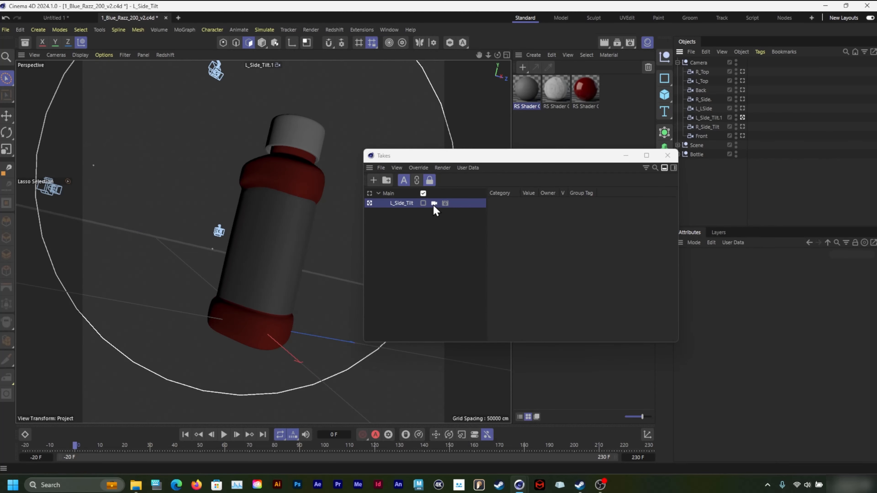
{"action": "left_click", "coordinate": [368, 194]}
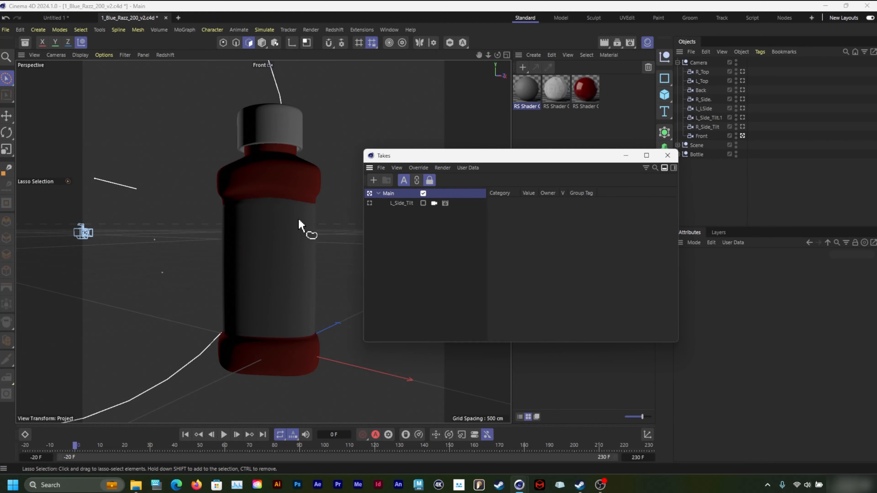
{"action": "left_click", "coordinate": [369, 204]}
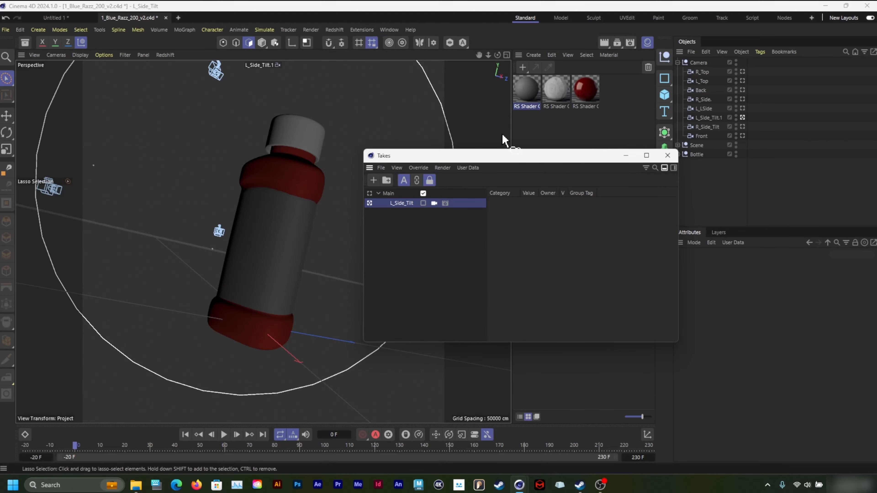
Step: Add the bottle project with the L_Side_Tilt take active to the Render Queue, saving the project changes first
{"action": "left_click_drag", "start_coordinate": [454, 158], "coordinate": [536, 142]}
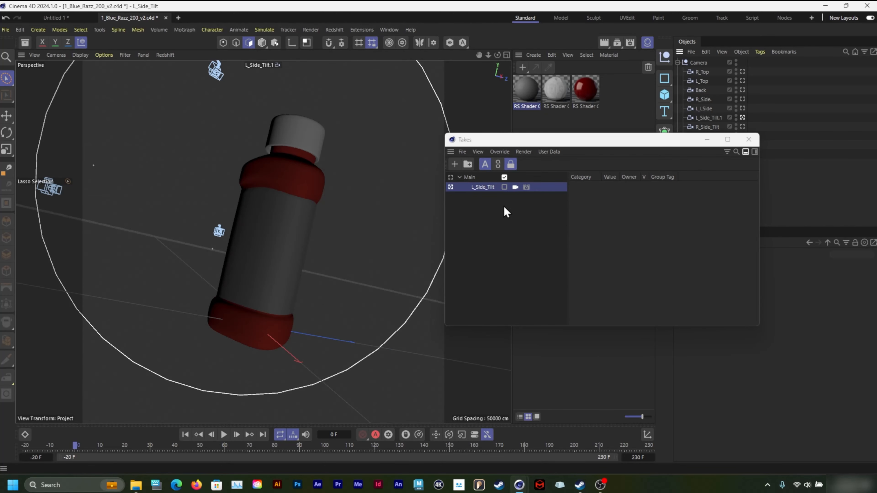
{"action": "left_click", "coordinate": [311, 32]}
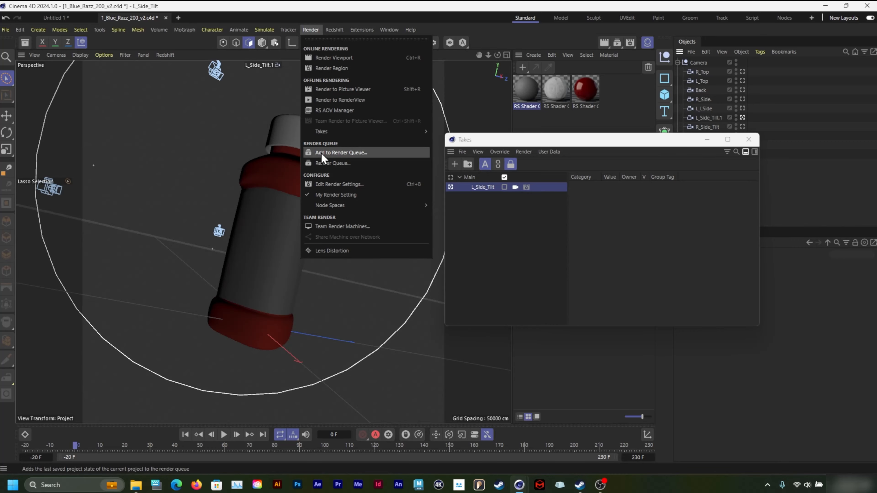
{"action": "left_click", "coordinate": [379, 153]}
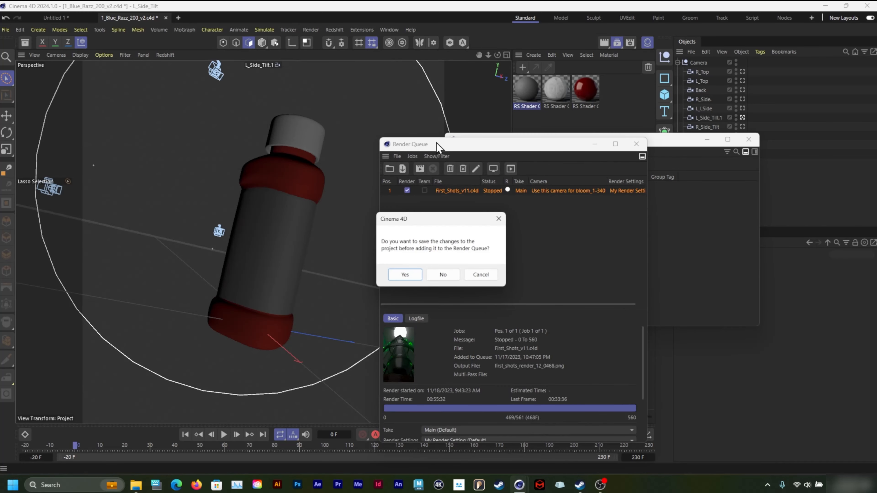
{"action": "left_click", "coordinate": [404, 275]}
{"action": "left_click_drag", "start_coordinate": [497, 150], "coordinate": [279, 135]}
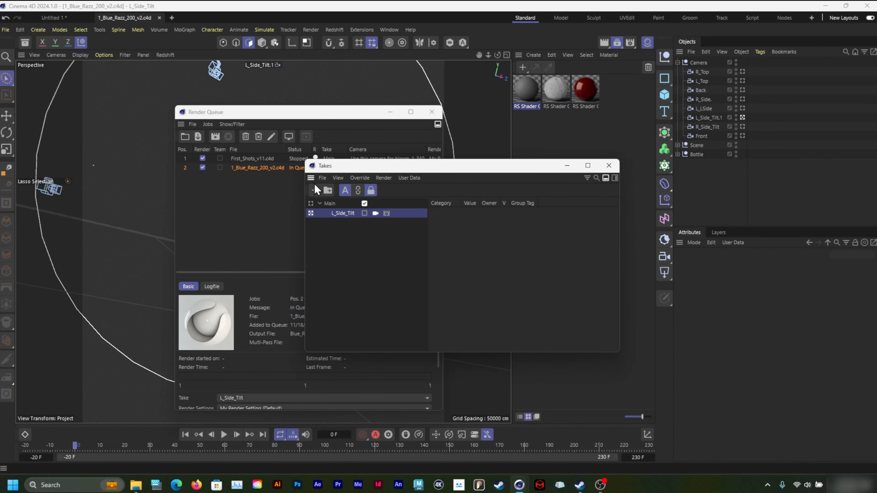
Step: Create a second take under Main, assign it the L_LSide camera and name it L_side
{"action": "left_click", "coordinate": [314, 189]}
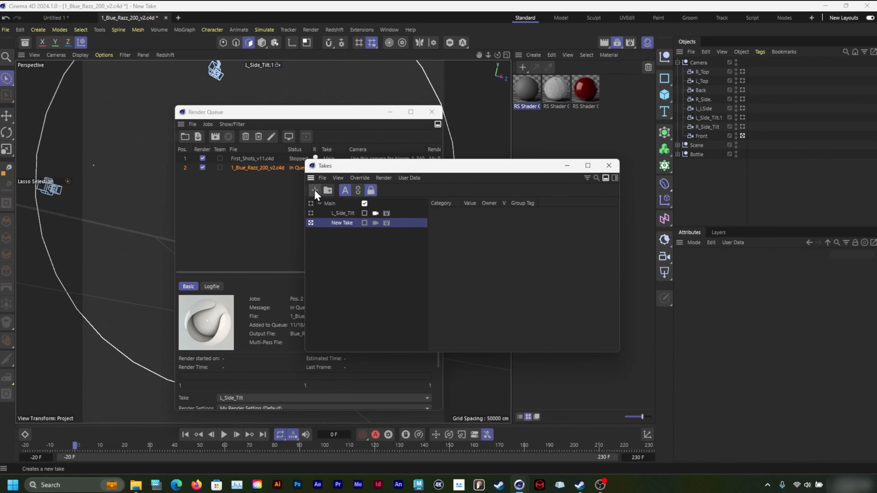
{"action": "left_click", "coordinate": [743, 109]}
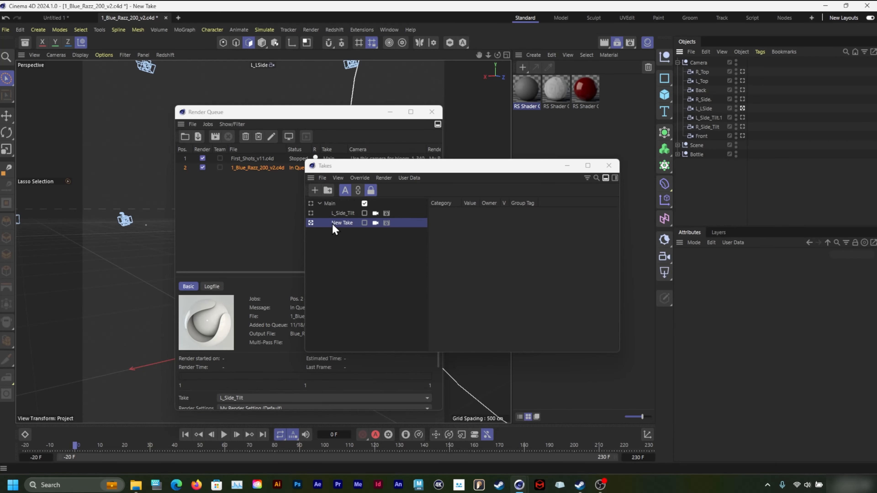
{"action": "double_click", "coordinate": [339, 223]}
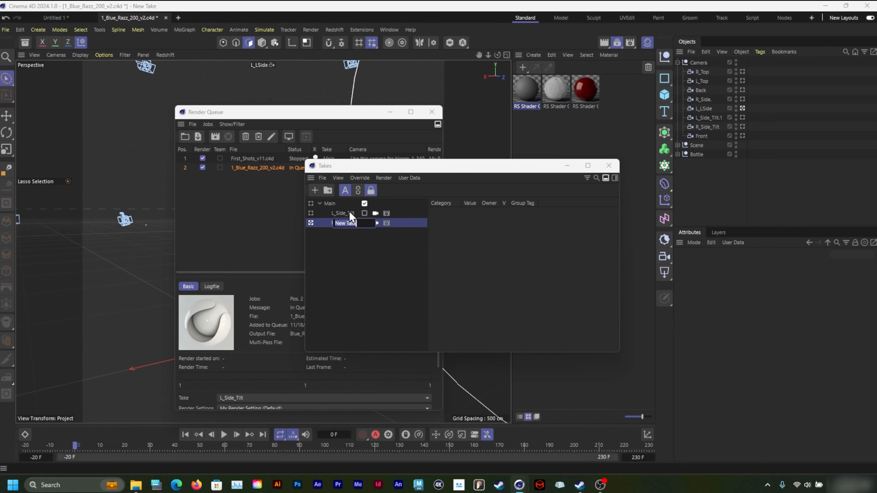
{"action": "type", "text": "L_side"}
{"action": "key", "text": "Return"}
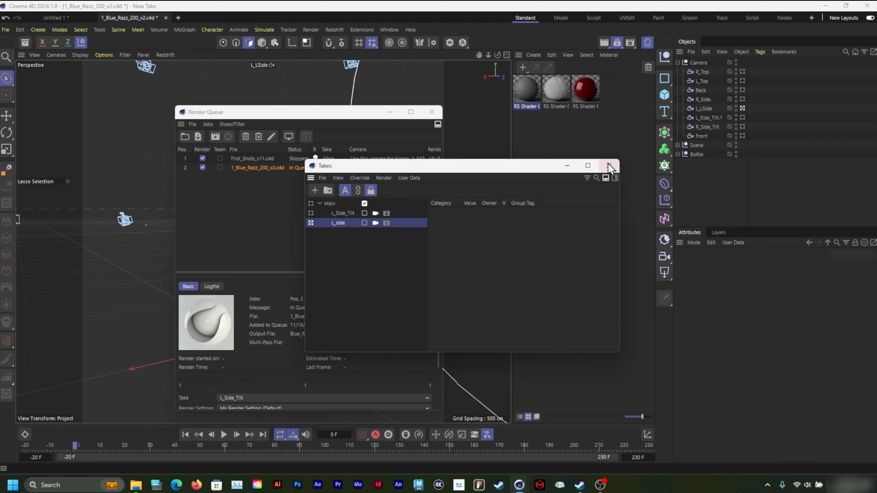
Step: Create a third take under Main, assign it the R_Side. camera and name it R_Side
{"action": "left_click", "coordinate": [314, 190]}
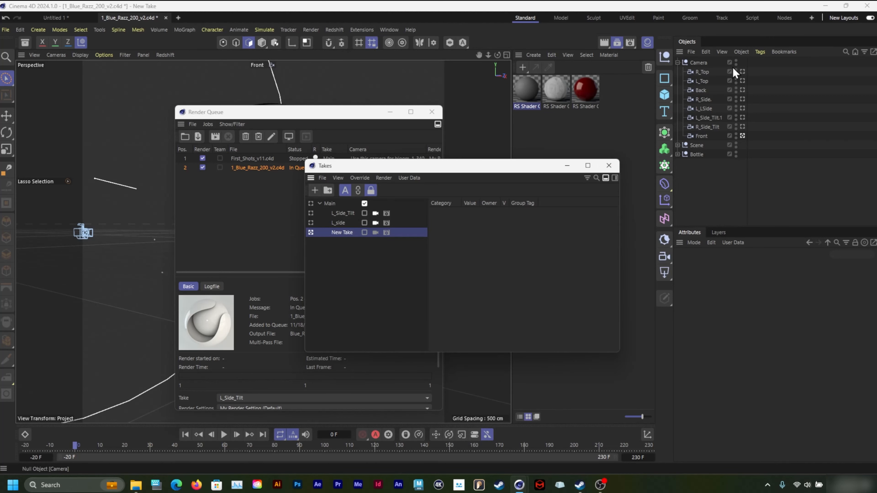
{"action": "left_click", "coordinate": [742, 99]}
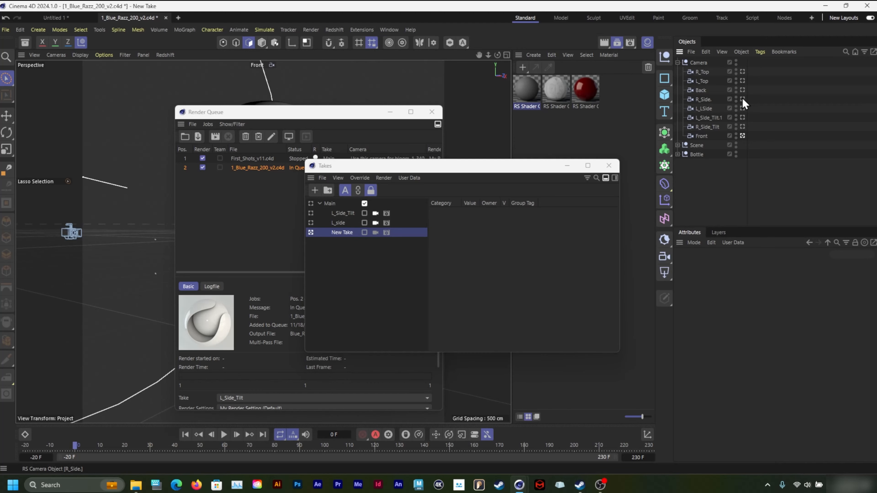
{"action": "double_click", "coordinate": [341, 233]}
{"action": "type", "text": "R"}
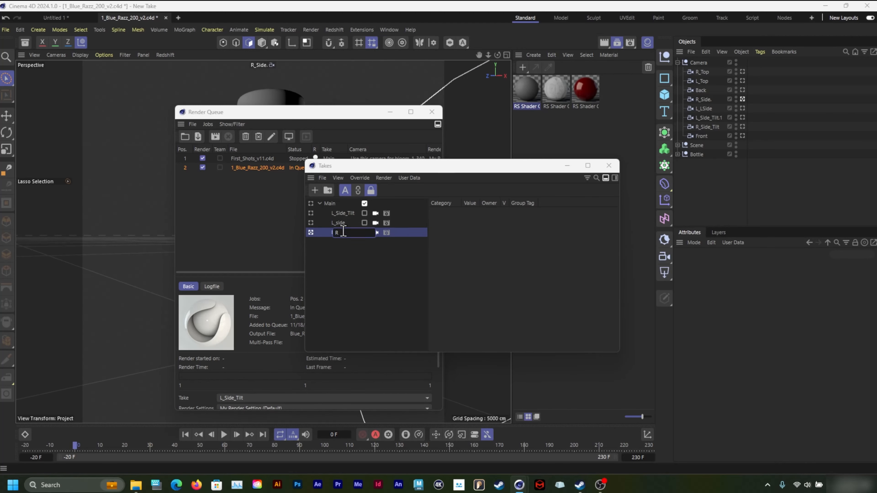
{"action": "type", "text": "_Side"}
{"action": "key", "text": "Return"}
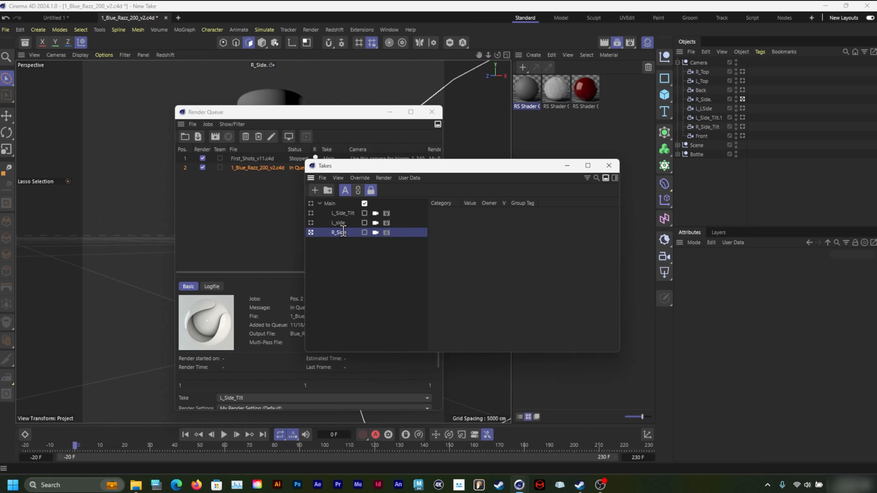
Step: Make the L_side take active and add the project to the Render Queue, saving the changes first
{"action": "left_click_drag", "start_coordinate": [407, 171], "coordinate": [598, 139]}
{"action": "left_click", "coordinate": [529, 192]}
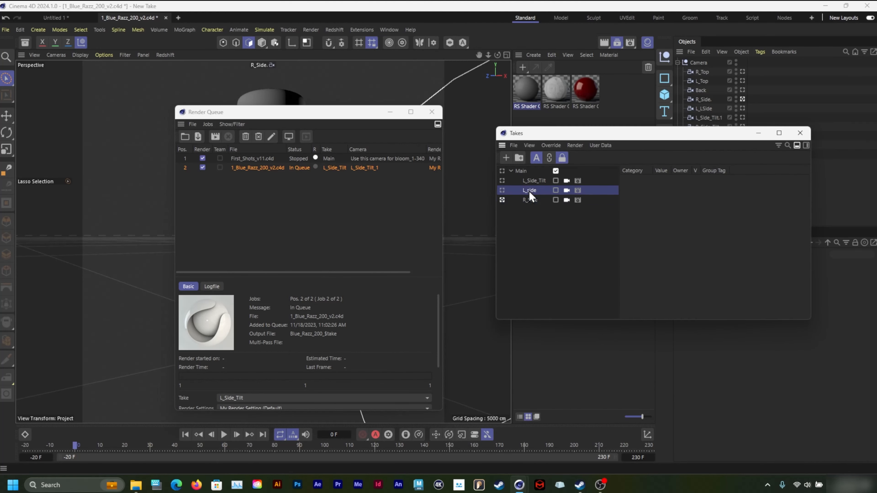
{"action": "left_click", "coordinate": [503, 190]}
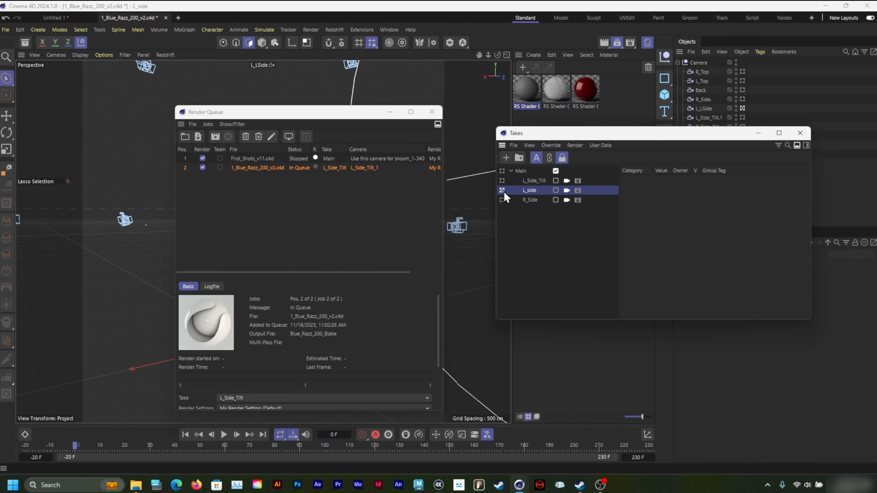
{"action": "left_click", "coordinate": [309, 29]}
{"action": "left_click", "coordinate": [334, 153]}
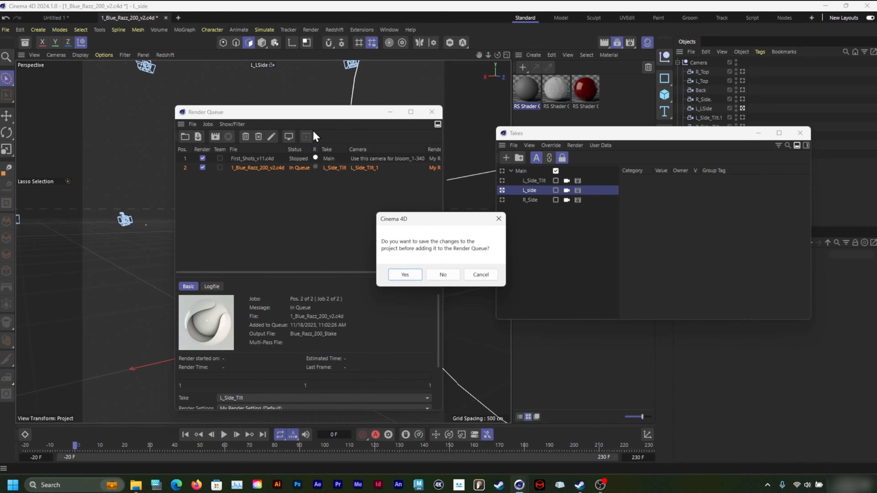
{"action": "left_click", "coordinate": [401, 273]}
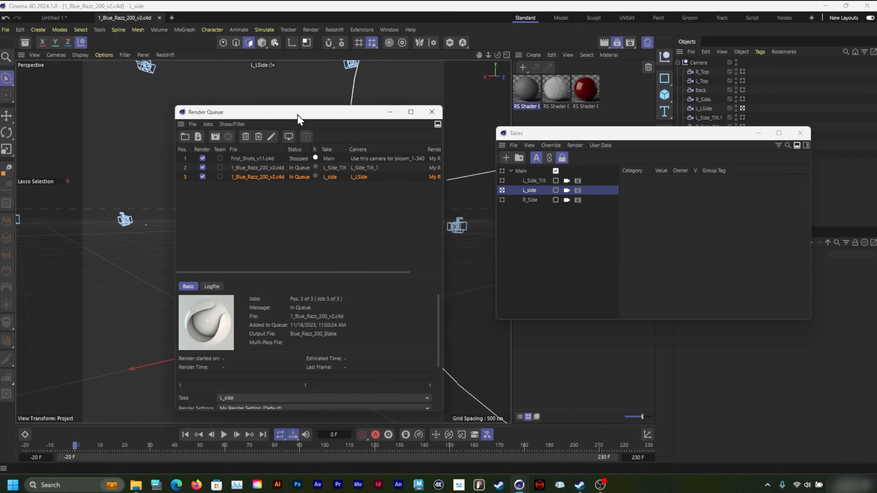
{"action": "left_click_drag", "start_coordinate": [297, 114], "coordinate": [532, 95]}
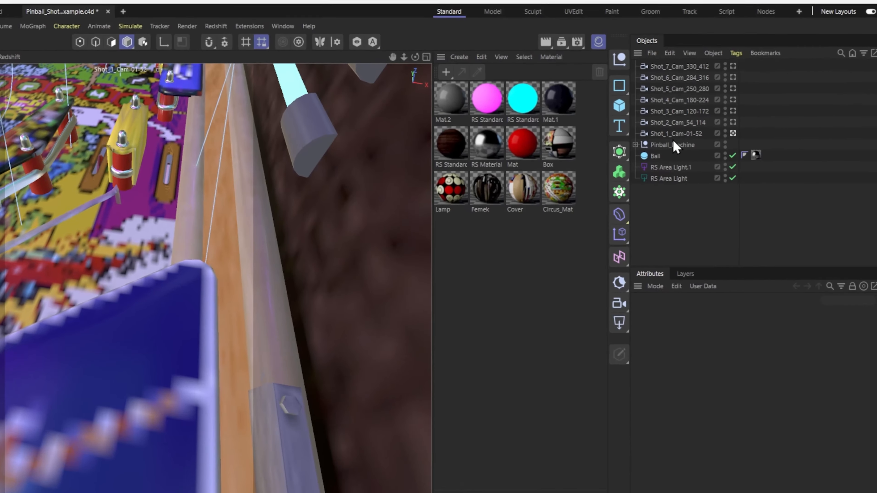
Step: Set the pinball project's timeline end to frame 52 and play the Shot_1_Cam-01-52 shot from the start
{"action": "left_click", "coordinate": [676, 133]}
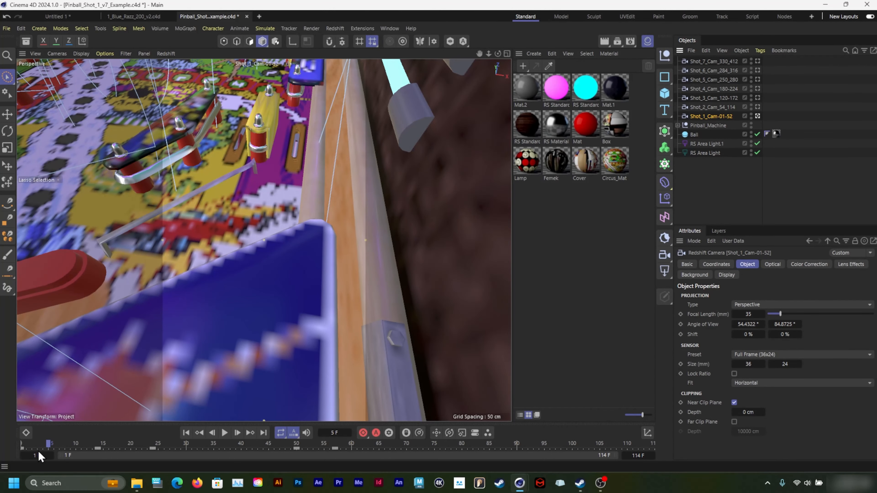
{"action": "left_click", "coordinate": [38, 455]}
{"action": "left_click", "coordinate": [637, 455]}
{"action": "type", "text": "52"}
{"action": "key", "text": "Return"}
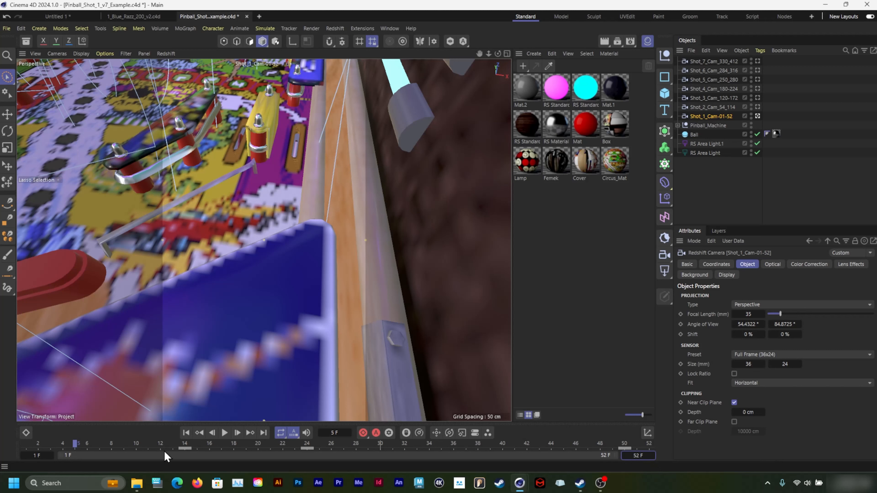
{"action": "left_click", "coordinate": [187, 433]}
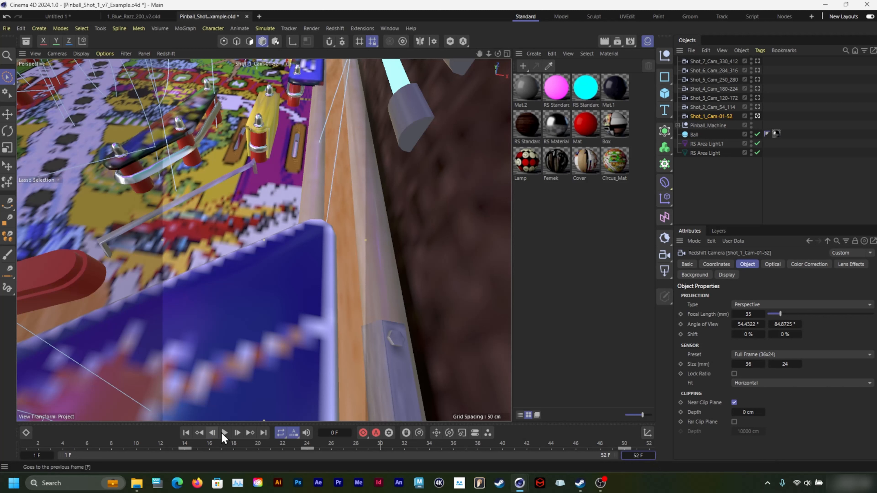
{"action": "left_click", "coordinate": [223, 433]}
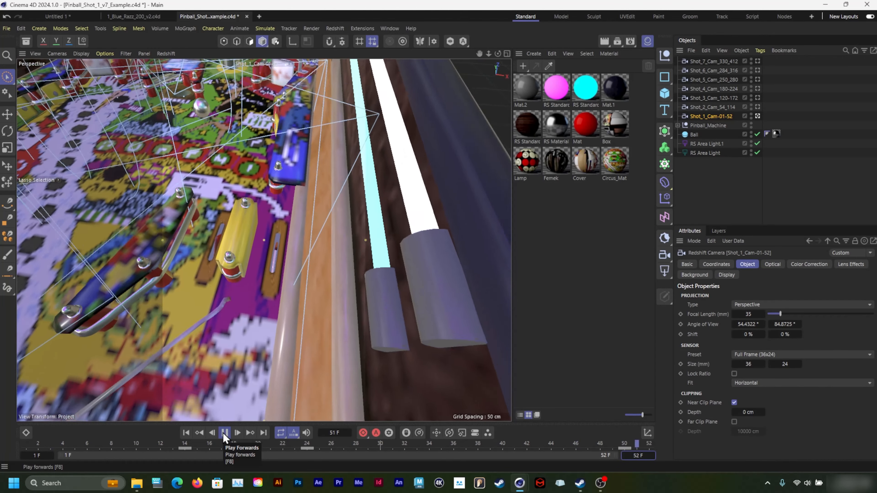
{"action": "left_click", "coordinate": [224, 435]}
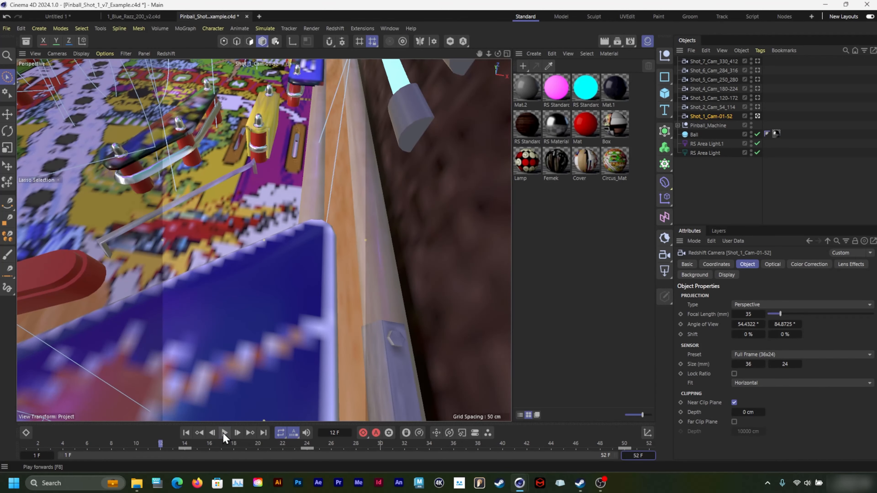
Step: Look through the Shot_2_Cam_54_114 camera and set the timeline range to frames 51 to 114
{"action": "left_click", "coordinate": [757, 107]}
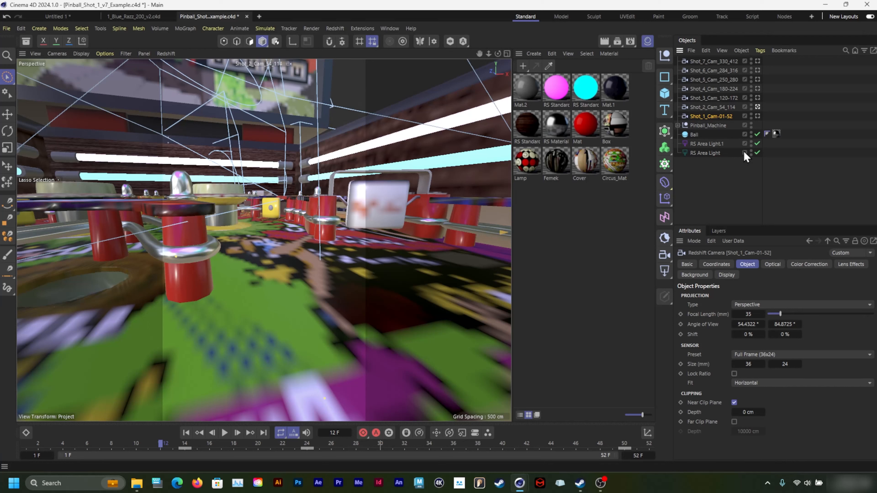
{"action": "left_click", "coordinate": [37, 456]}
{"action": "type", "text": "54"}
{"action": "key", "text": "Return"}
{"action": "left_click", "coordinate": [637, 455]}
{"action": "type", "text": "114"}
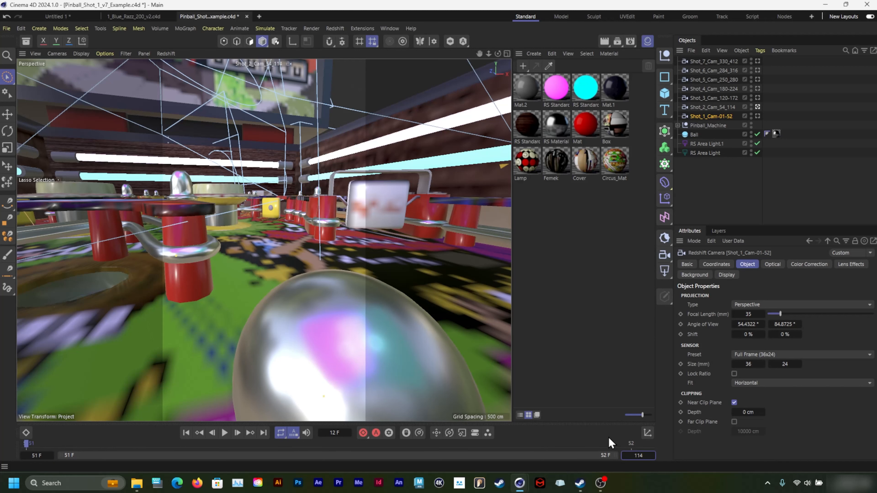
{"action": "key", "text": "Return"}
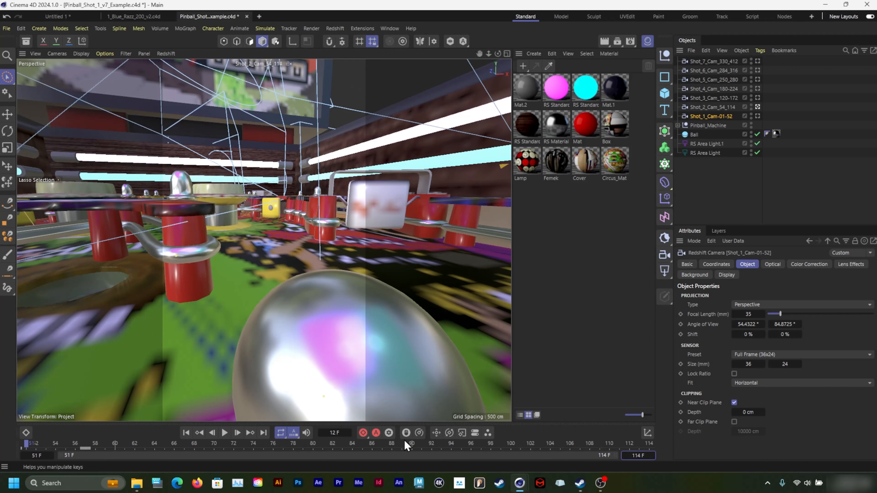
Step: Play the Shot_2_Cam_54_114 animation, replay it from the start of the range, and deselect the camera
{"action": "left_click", "coordinate": [224, 433]}
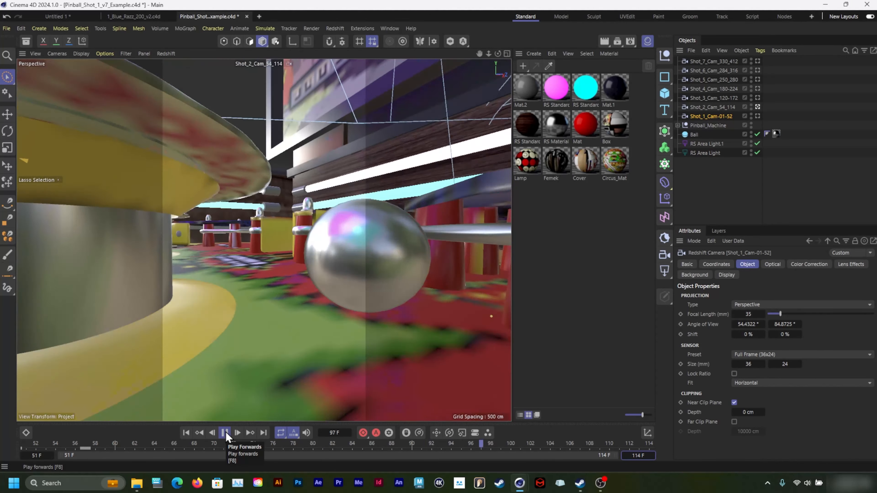
{"action": "left_click", "coordinate": [224, 433]}
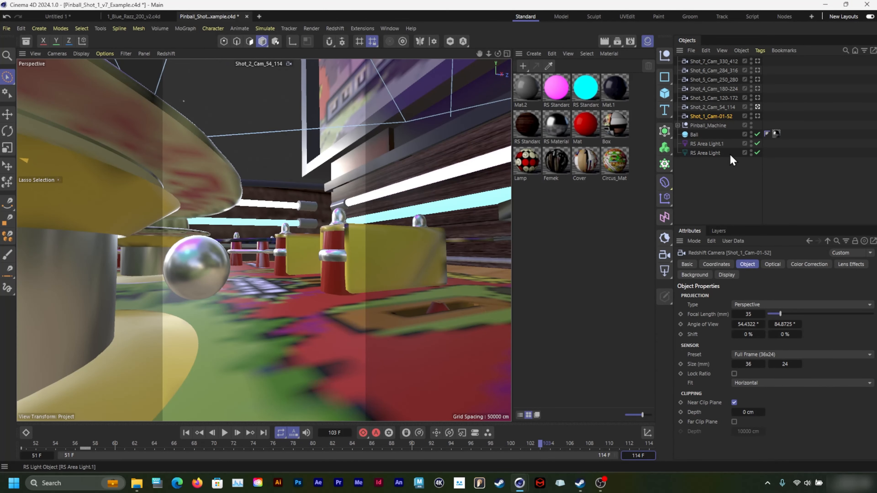
{"action": "left_click", "coordinate": [708, 107]}
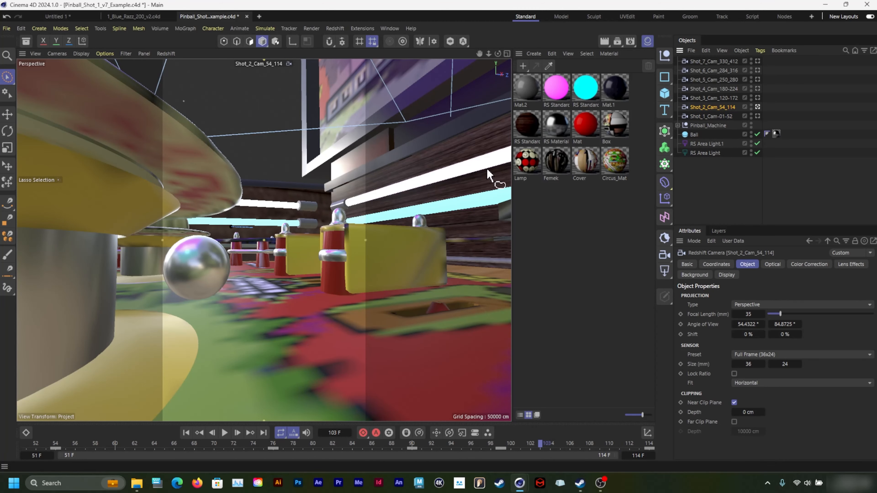
{"action": "left_click", "coordinate": [186, 432]}
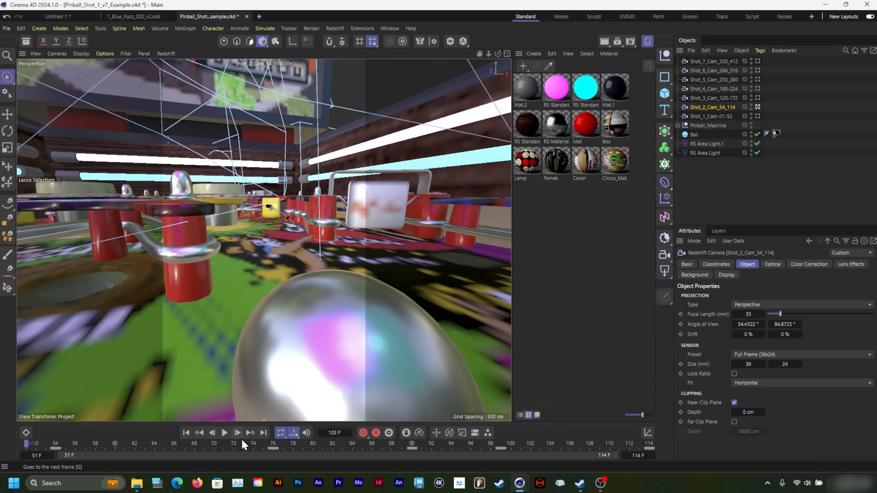
{"action": "left_click", "coordinate": [224, 433]}
{"action": "left_click", "coordinate": [225, 433]}
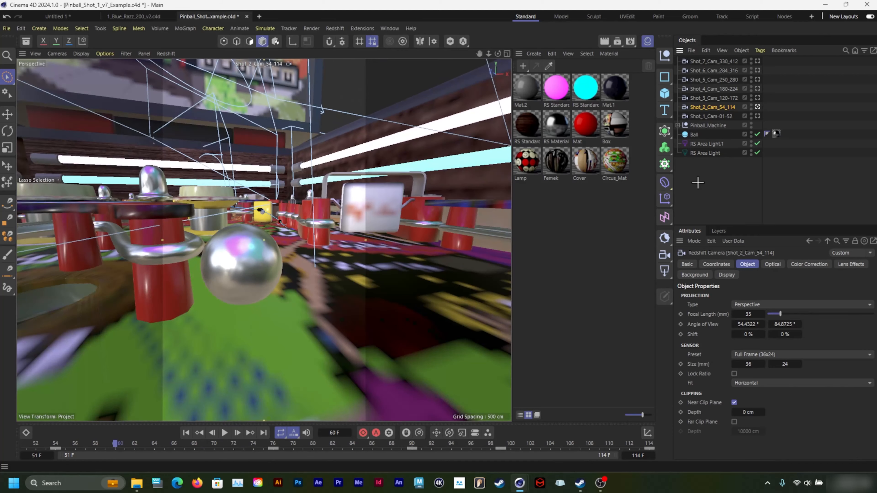
{"action": "left_click", "coordinate": [707, 172]}
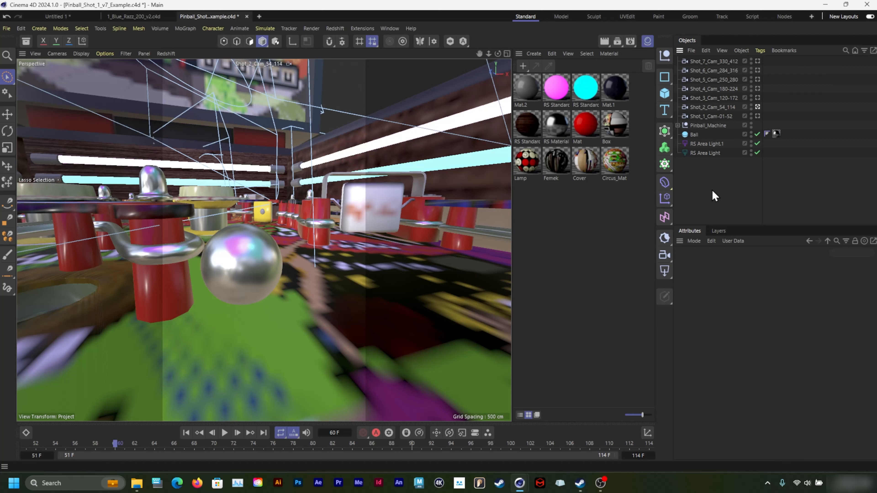
Step: Open the Take Manager for the pinball project, enable Auto Take and look through the Shot_1_Cam-01-52 camera
{"action": "left_click", "coordinate": [389, 28]}
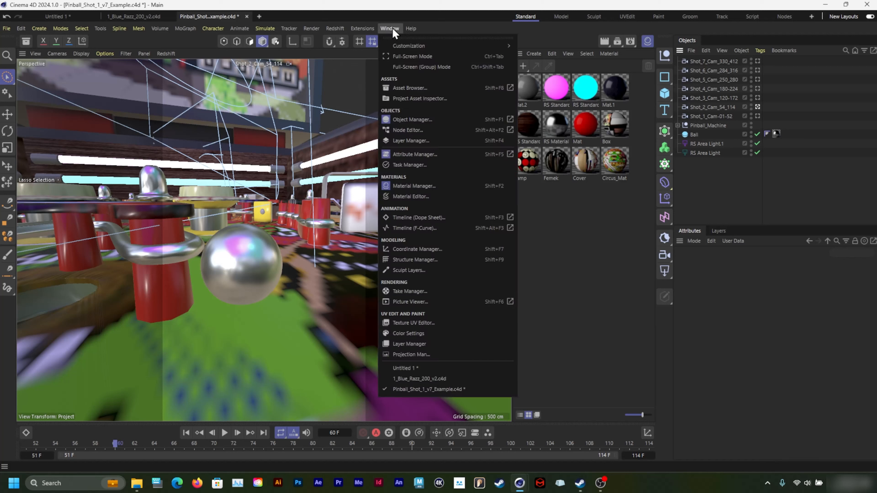
{"action": "left_click", "coordinate": [422, 294]}
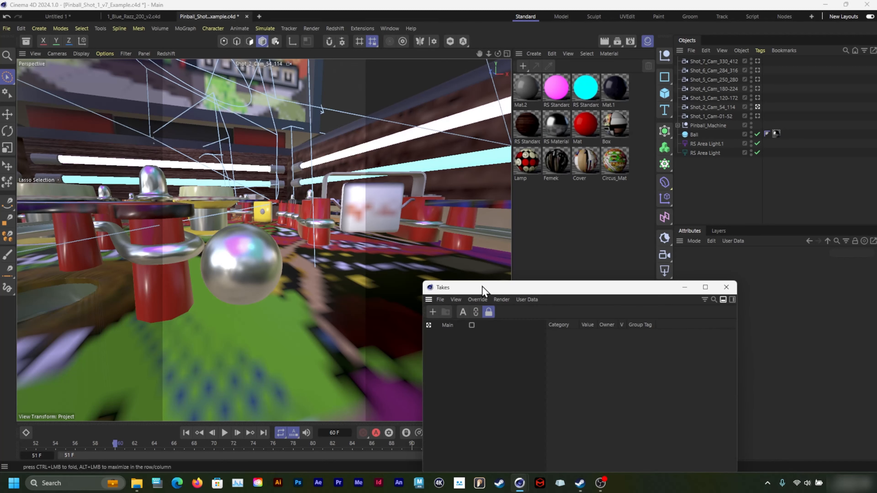
{"action": "left_click_drag", "start_coordinate": [493, 289], "coordinate": [380, 179]}
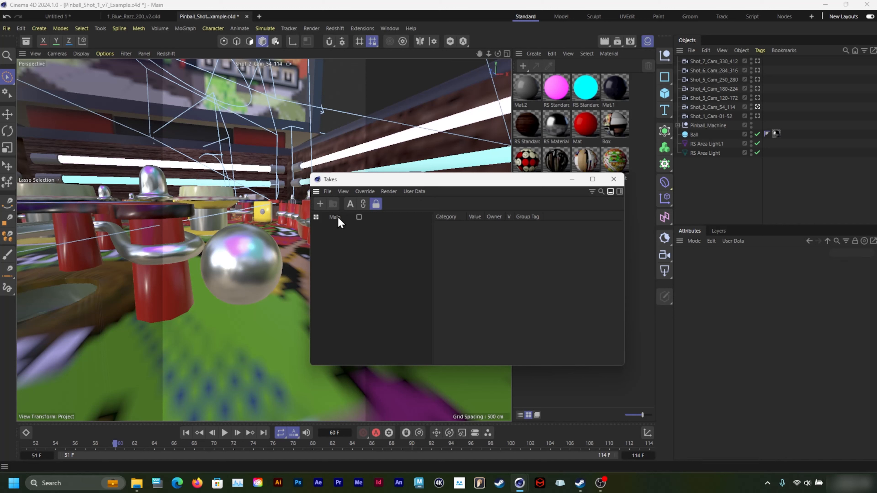
{"action": "left_click", "coordinate": [349, 203]}
{"action": "left_click", "coordinate": [758, 116]}
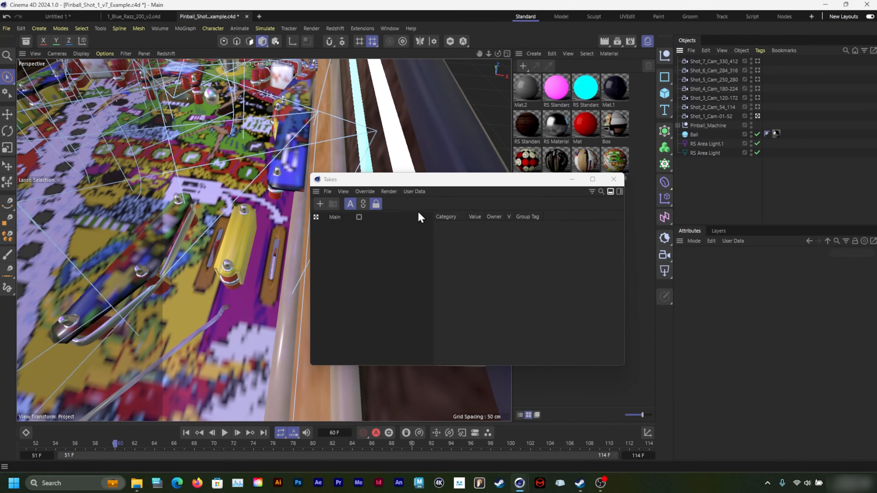
Step: Add a take that looks through the Shot_2_Cam_54_114 camera and rename it Shot-02
{"action": "left_click", "coordinate": [320, 205]}
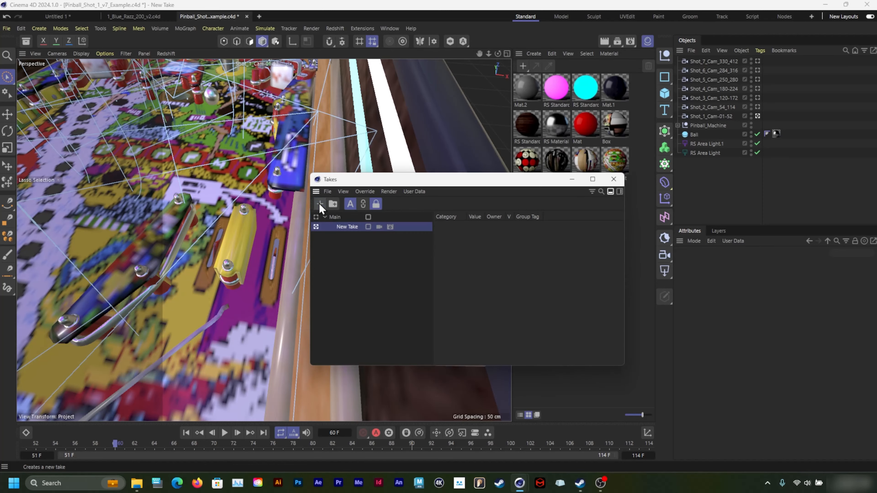
{"action": "left_click", "coordinate": [757, 107]}
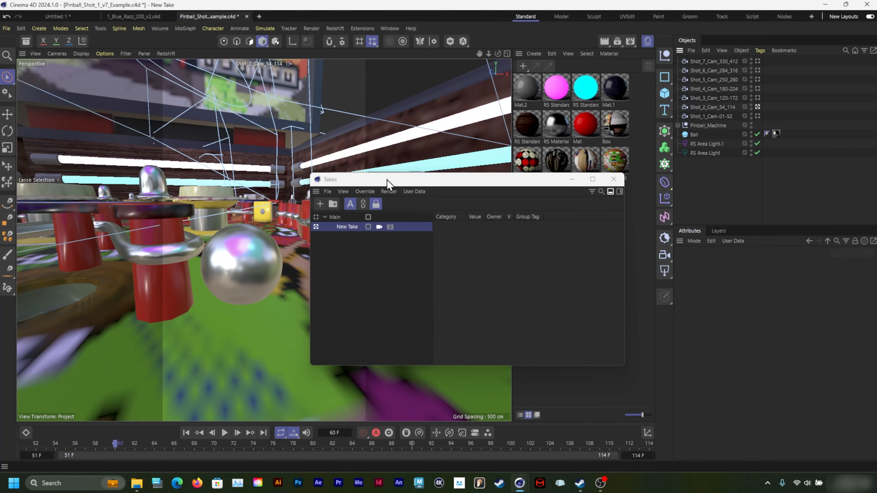
{"action": "left_click_drag", "start_coordinate": [387, 180], "coordinate": [375, 179]}
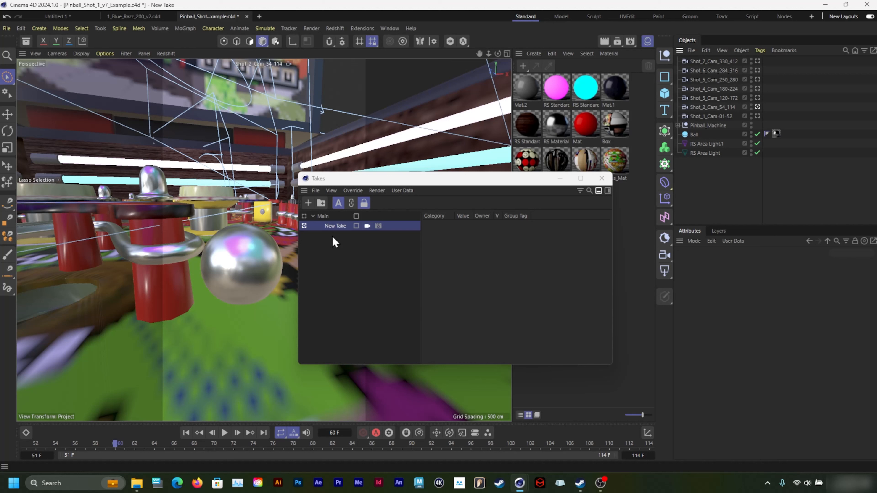
{"action": "double_click", "coordinate": [342, 225]}
{"action": "type", "text": "S"}
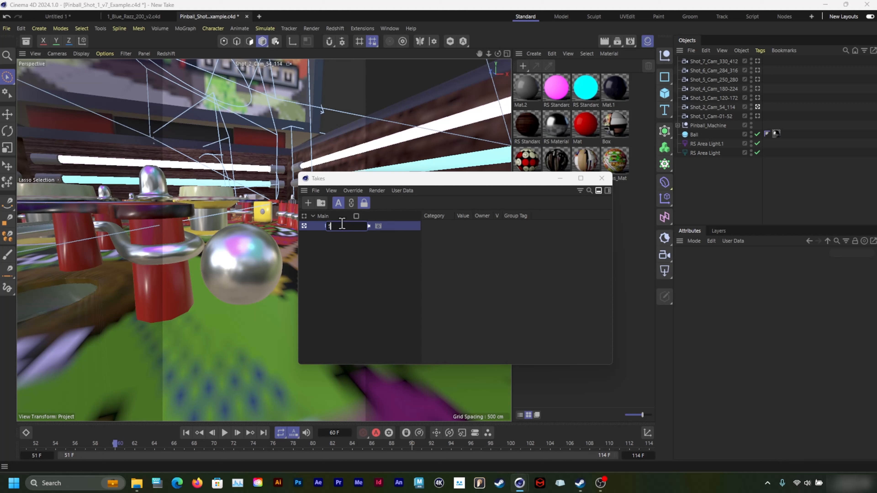
{"action": "type", "text": "hot-02"}
{"action": "key", "text": "Return"}
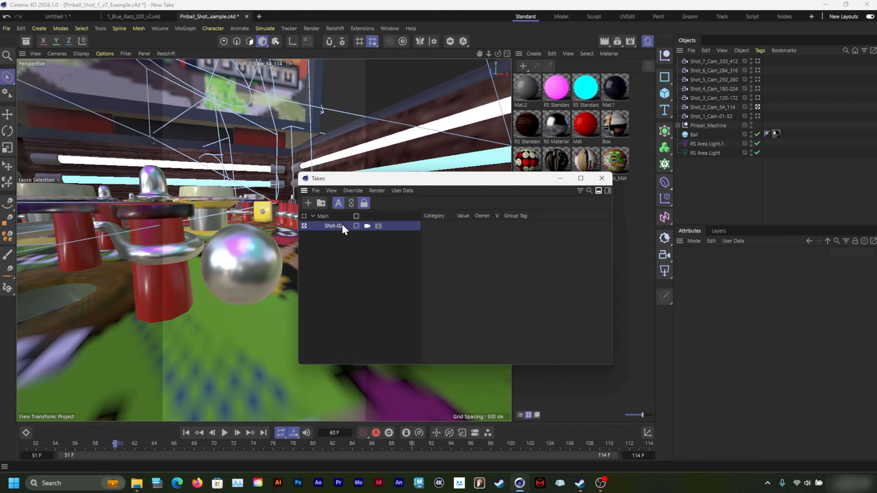
Step: Open the render settings, create a new render setting and name it Shot_02
{"action": "left_click", "coordinate": [632, 42]}
{"action": "left_click_drag", "start_coordinate": [711, 43], "coordinate": [495, 66]}
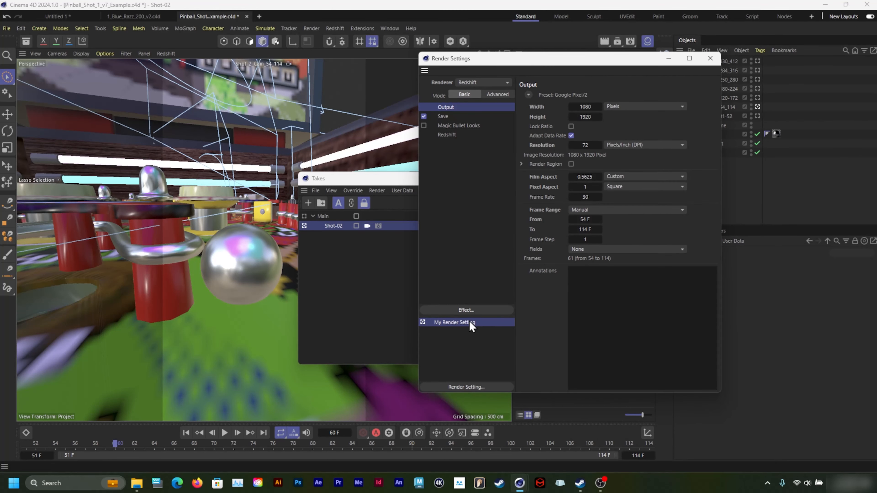
{"action": "right_click", "coordinate": [467, 346]}
{"action": "right_click", "coordinate": [477, 348]}
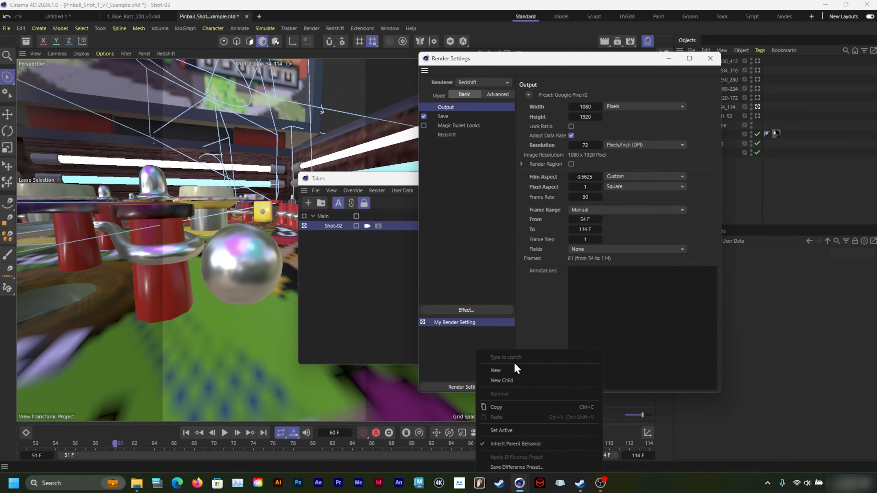
{"action": "left_click", "coordinate": [514, 369]}
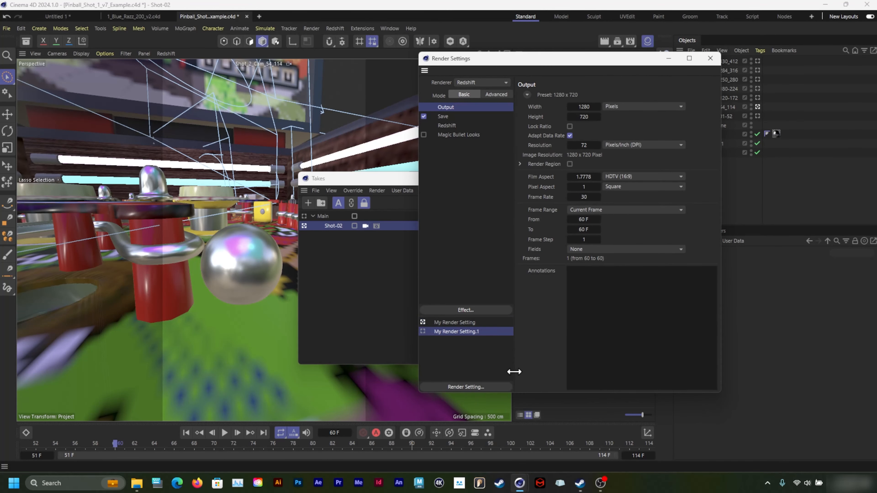
{"action": "double_click", "coordinate": [457, 332]}
{"action": "type", "text": "Shot_02"}
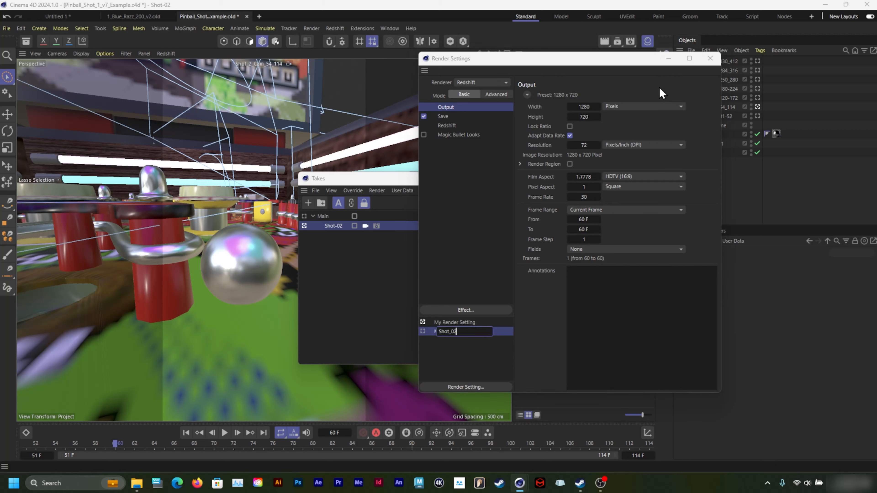
{"action": "left_click_drag", "start_coordinate": [634, 61], "coordinate": [535, 68]}
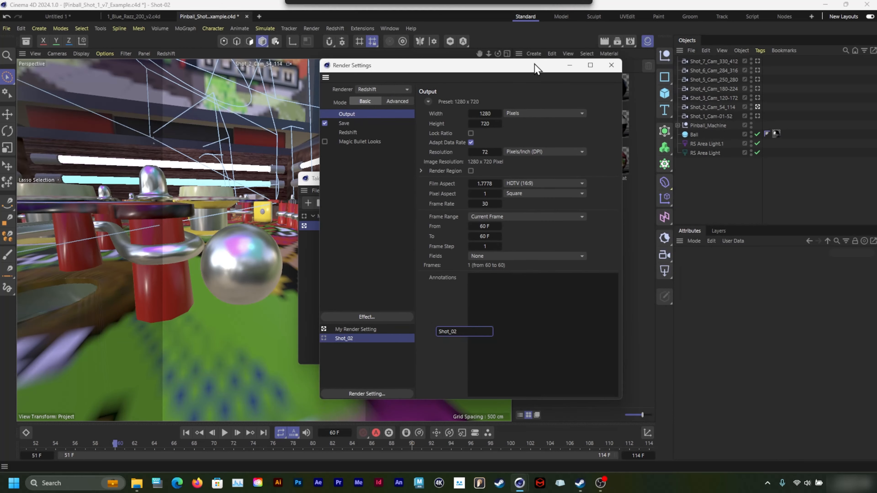
Step: Extend the Shot_02 render setting's name to Shot_02_54-114
{"action": "double_click", "coordinate": [350, 340]}
{"action": "left_click", "coordinate": [361, 338]}
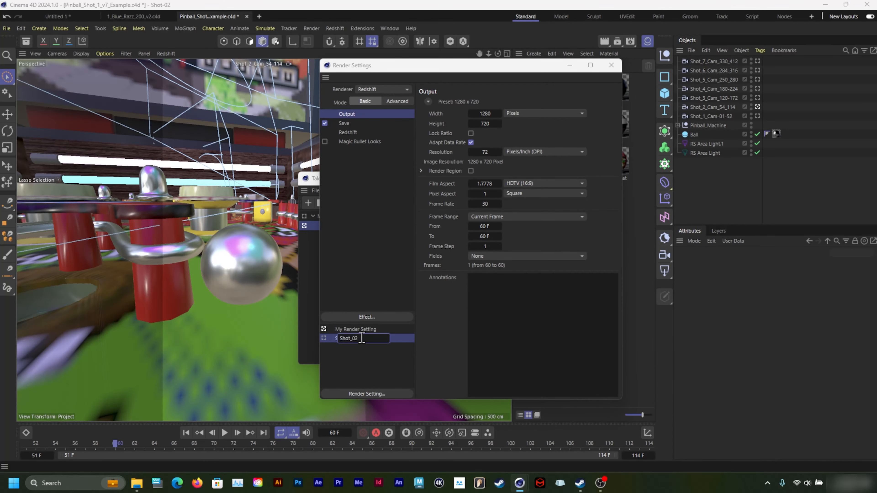
{"action": "type", "text": "_54-114"}
{"action": "left_click", "coordinate": [367, 354]}
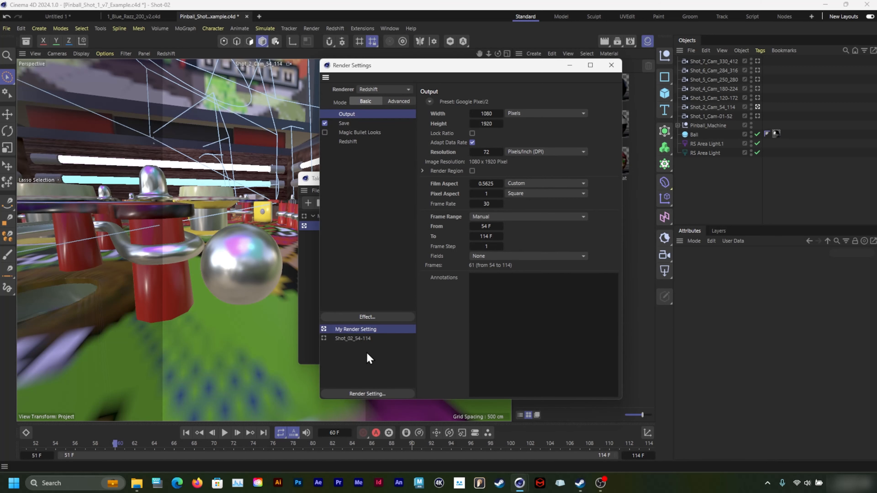
Step: Set the Shot_02_54-114 render setting's output size to 1080 pixels wide by 1920 pixels high
{"action": "left_click", "coordinate": [366, 339]}
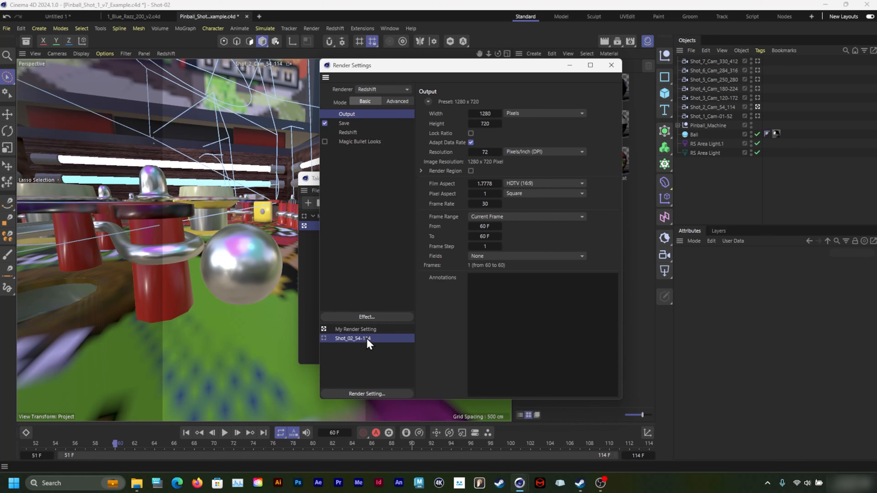
{"action": "left_click", "coordinate": [485, 114]}
{"action": "type", "text": "1080"}
{"action": "key", "text": "Return"}
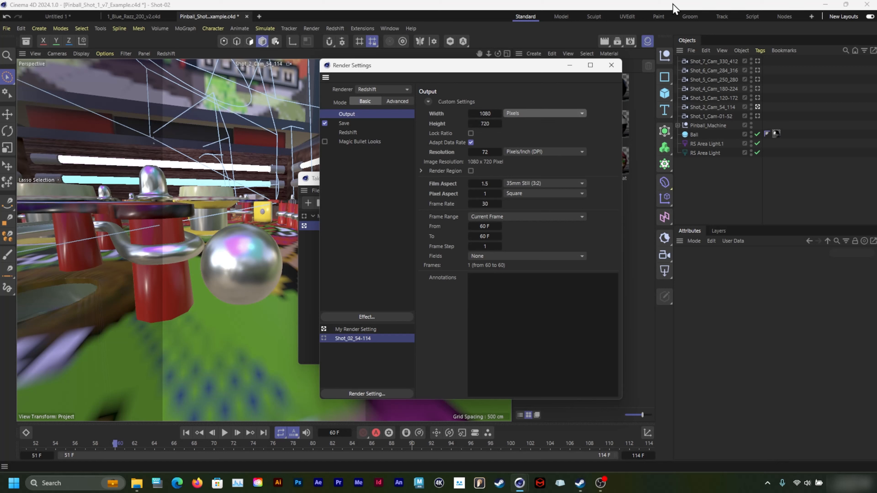
{"action": "key", "text": "Tab"}
{"action": "type", "text": "192"}
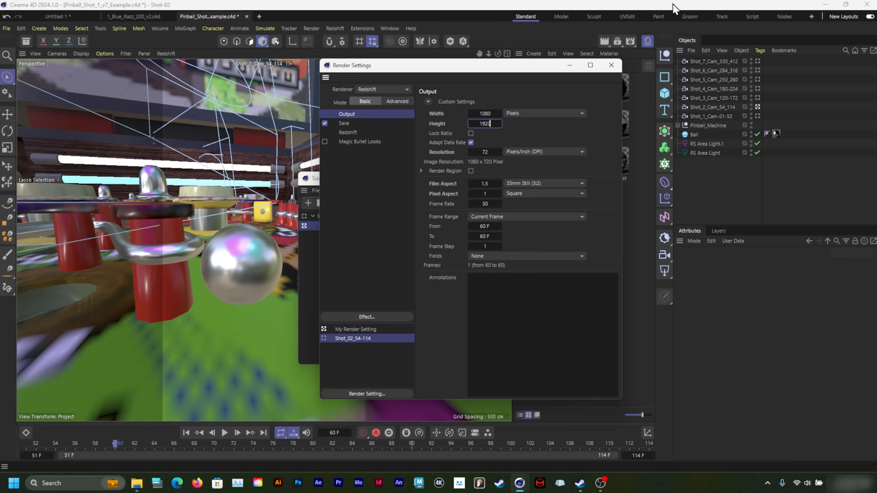
{"action": "type", "text": "0"}
{"action": "left_click", "coordinate": [514, 329]}
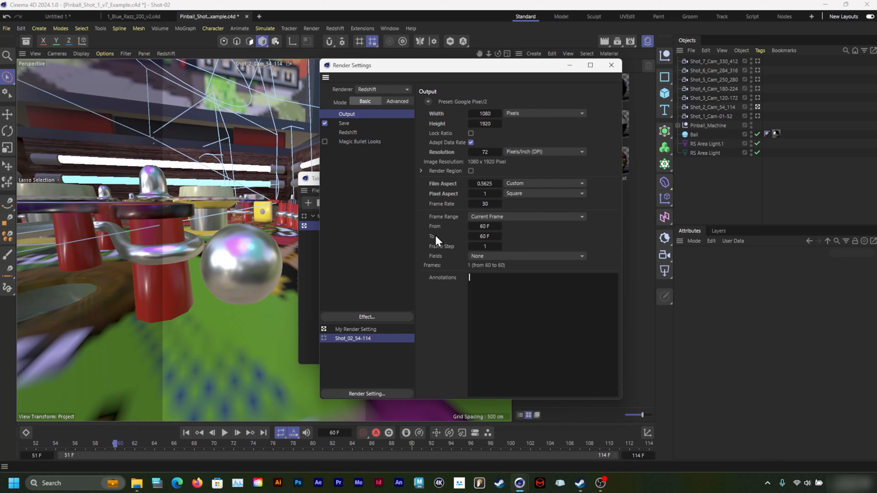
Step: Set the Shot_02_54-114 frame range from 54 to 114, check its save options and close the render settings
{"action": "left_click", "coordinate": [482, 226]}
{"action": "type", "text": "54-1"}
{"action": "key", "text": "Tab"}
{"action": "type", "text": "11"}
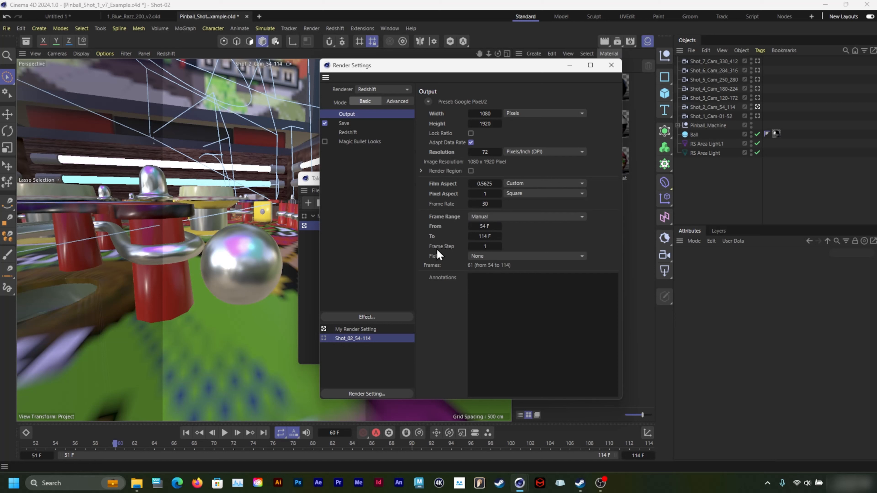
{"action": "left_click", "coordinate": [384, 123]}
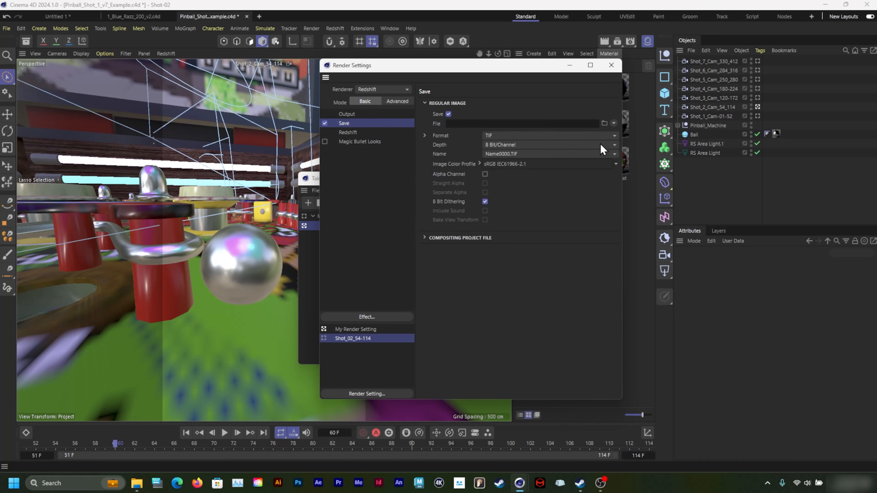
{"action": "left_click", "coordinate": [611, 65]}
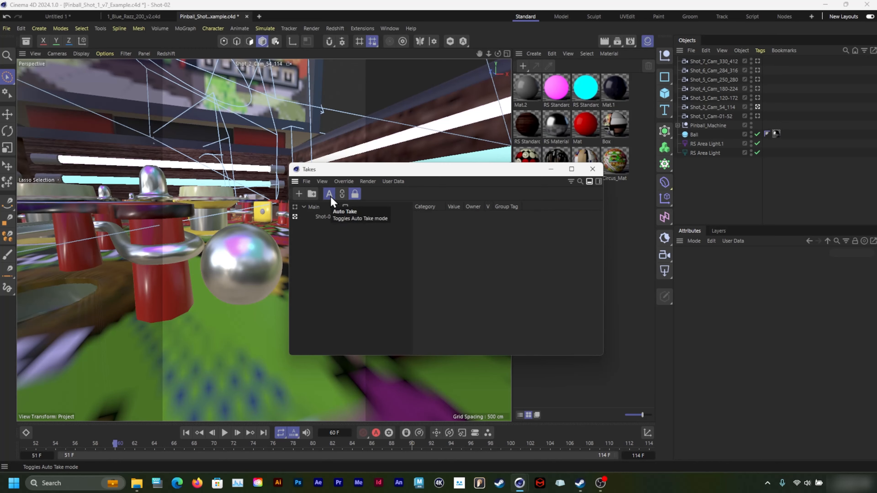
Step: Add another take and make it look through the Shot_3_Cam_120-172 camera
{"action": "left_click", "coordinate": [298, 194]}
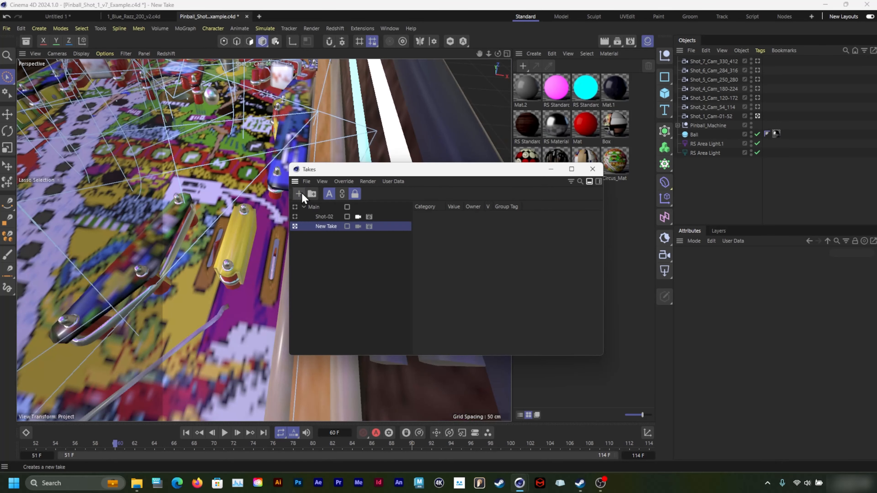
{"action": "left_click", "coordinate": [757, 98]}
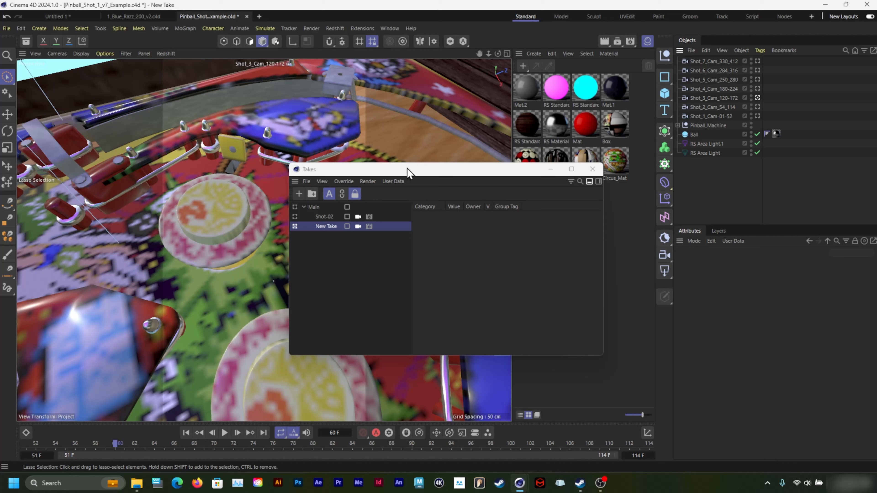
{"action": "left_click_drag", "start_coordinate": [407, 168], "coordinate": [380, 144]}
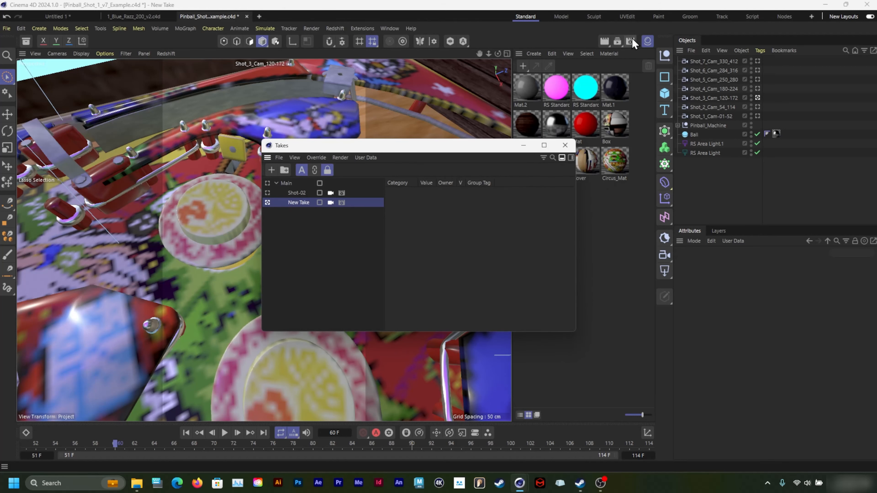
Step: Reopen the render settings, create another render setting and name it Shot_03_120-172
{"action": "left_click", "coordinate": [631, 41]}
{"action": "left_click_drag", "start_coordinate": [689, 26], "coordinate": [661, 37]}
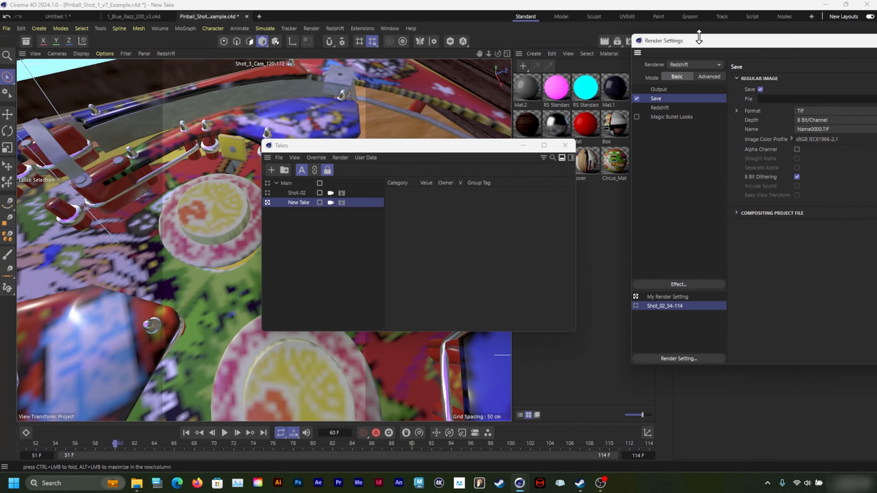
{"action": "left_click_drag", "start_coordinate": [713, 45], "coordinate": [459, 75]}
{"action": "right_click", "coordinate": [420, 365]}
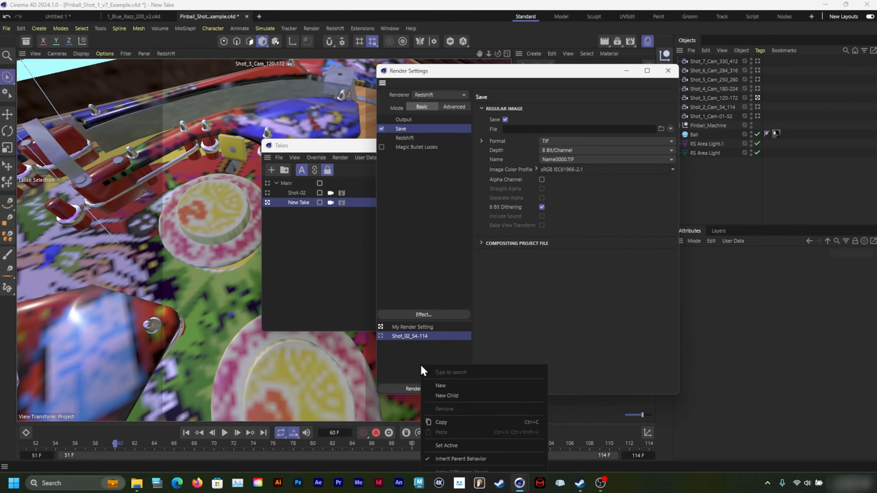
{"action": "left_click", "coordinate": [442, 385]}
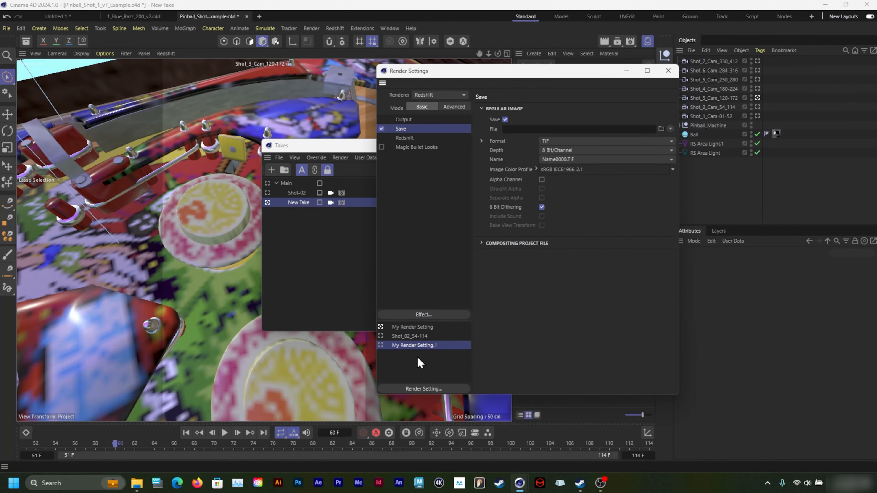
{"action": "double_click", "coordinate": [431, 347]}
{"action": "type", "text": "Shot_03_120-172"}
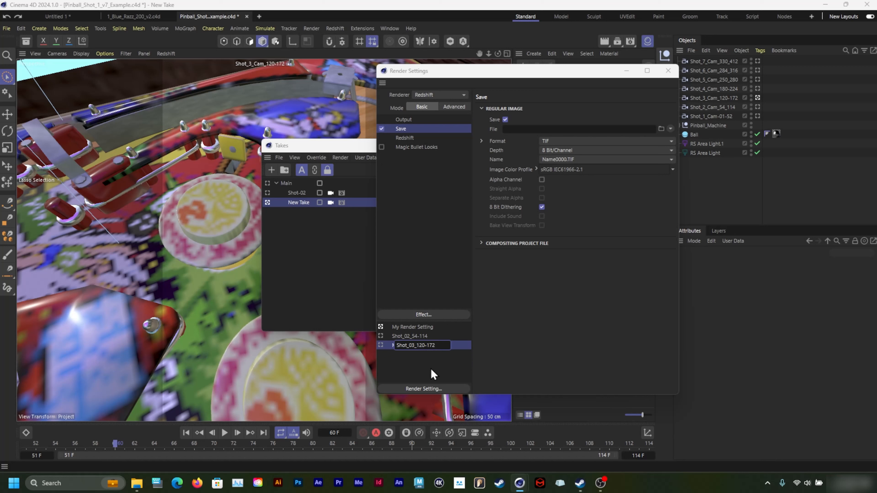
{"action": "left_click", "coordinate": [431, 371]}
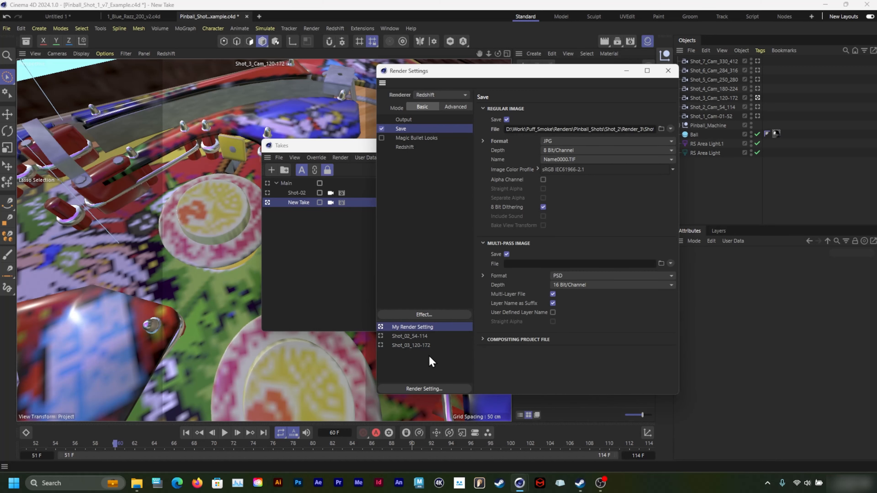
Step: Make Shot_03_120-172 the active render setting and set its output size to 1080 by 1920 pixels
{"action": "left_click", "coordinate": [431, 346]}
{"action": "left_click", "coordinate": [380, 346]}
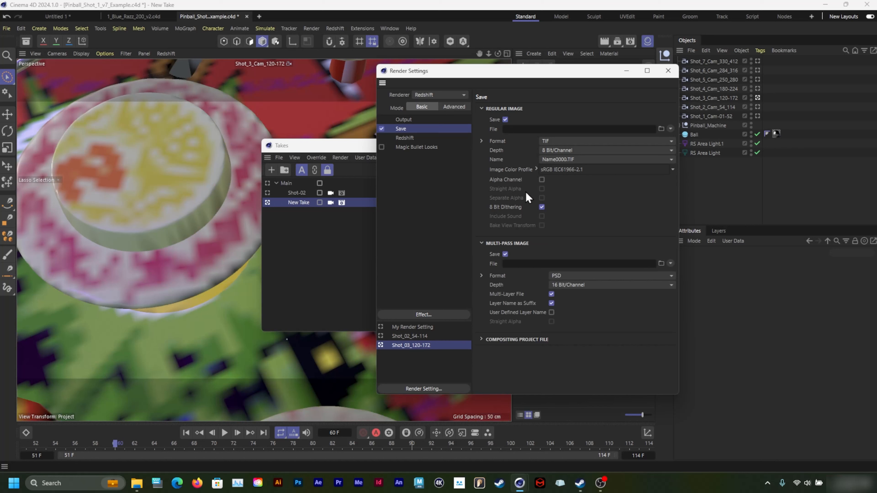
{"action": "left_click", "coordinate": [437, 121]}
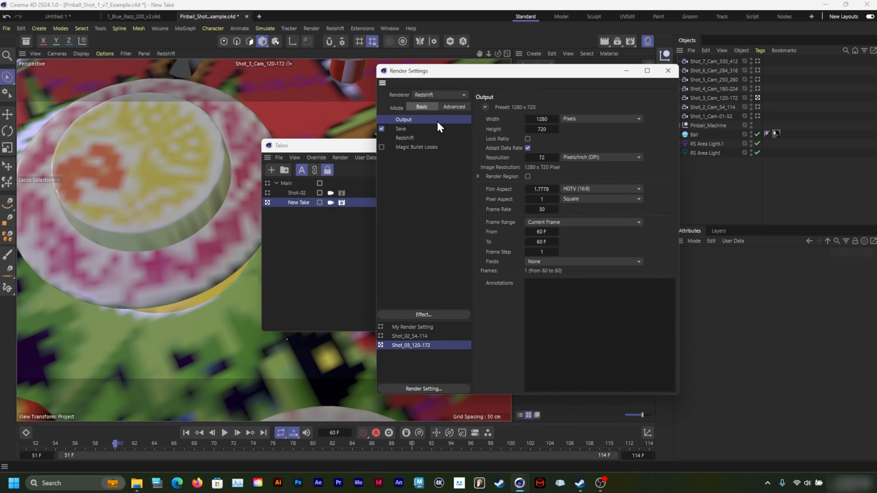
{"action": "left_click", "coordinate": [554, 120]}
{"action": "type", "text": "1080"}
{"action": "key", "text": "Tab"}
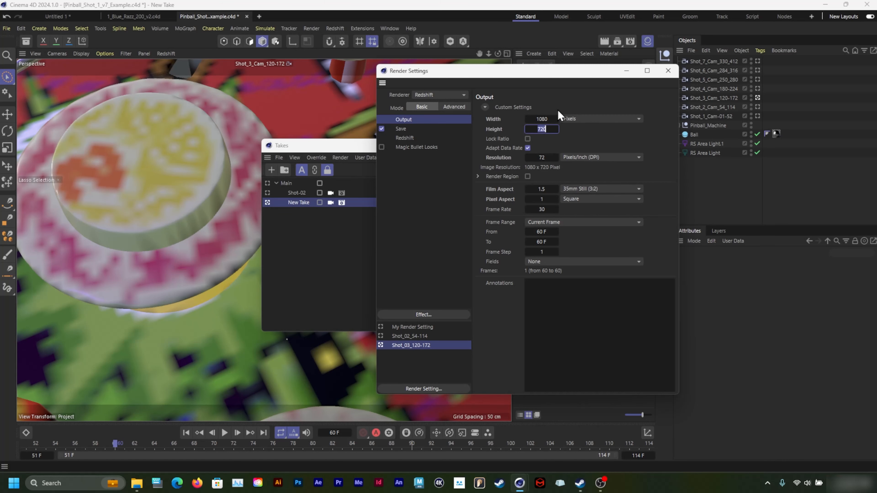
{"action": "type", "text": "1520"}
{"action": "key", "text": "Return"}
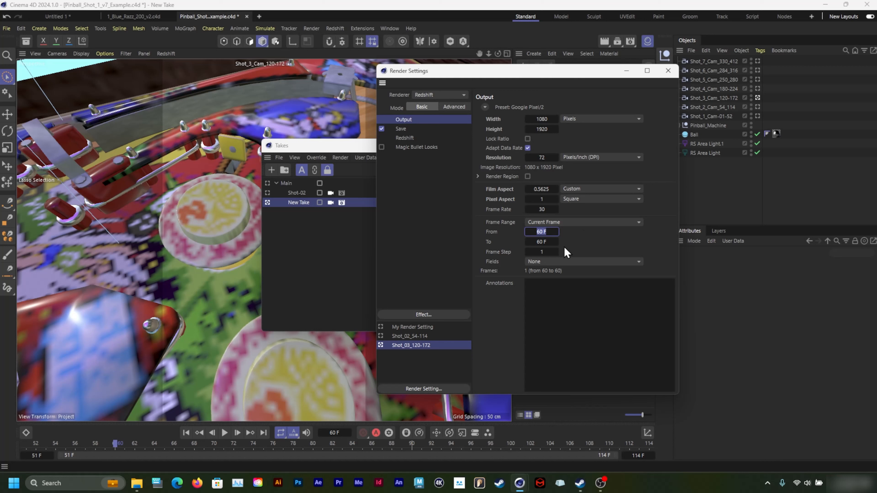
Step: Set the Shot_03_120-172 frame range from 120 to 172 and close the render settings
{"action": "type", "text": "120"}
{"action": "key", "text": "Tab"}
{"action": "type", "text": "17"}
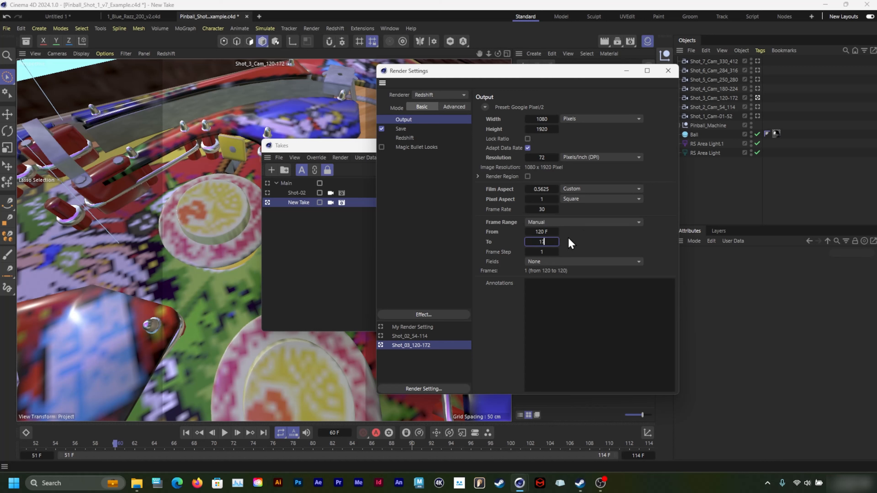
{"action": "left_click", "coordinate": [558, 334]}
{"action": "left_click", "coordinate": [668, 77]}
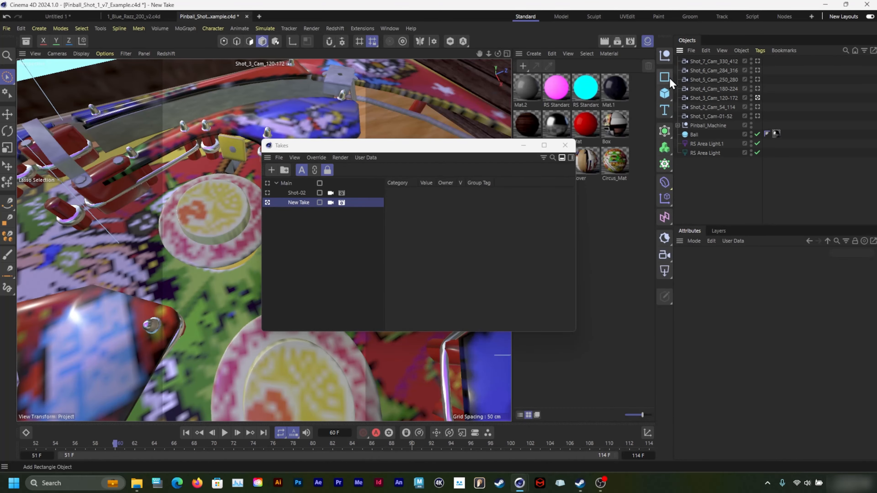